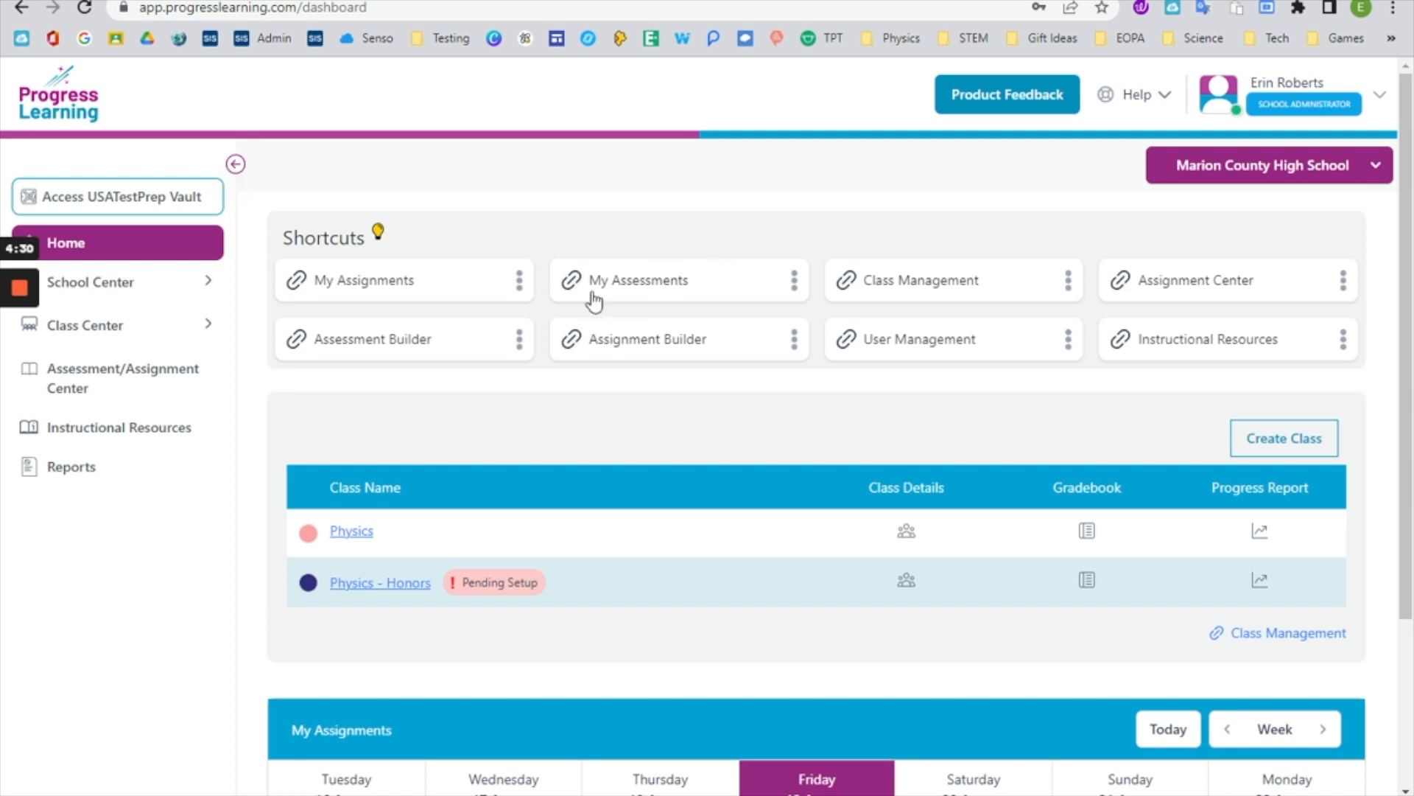
- Look over the alternative shortcuts offered for the My Assignments slot on the home dashboard, and close the list
click(519, 281)
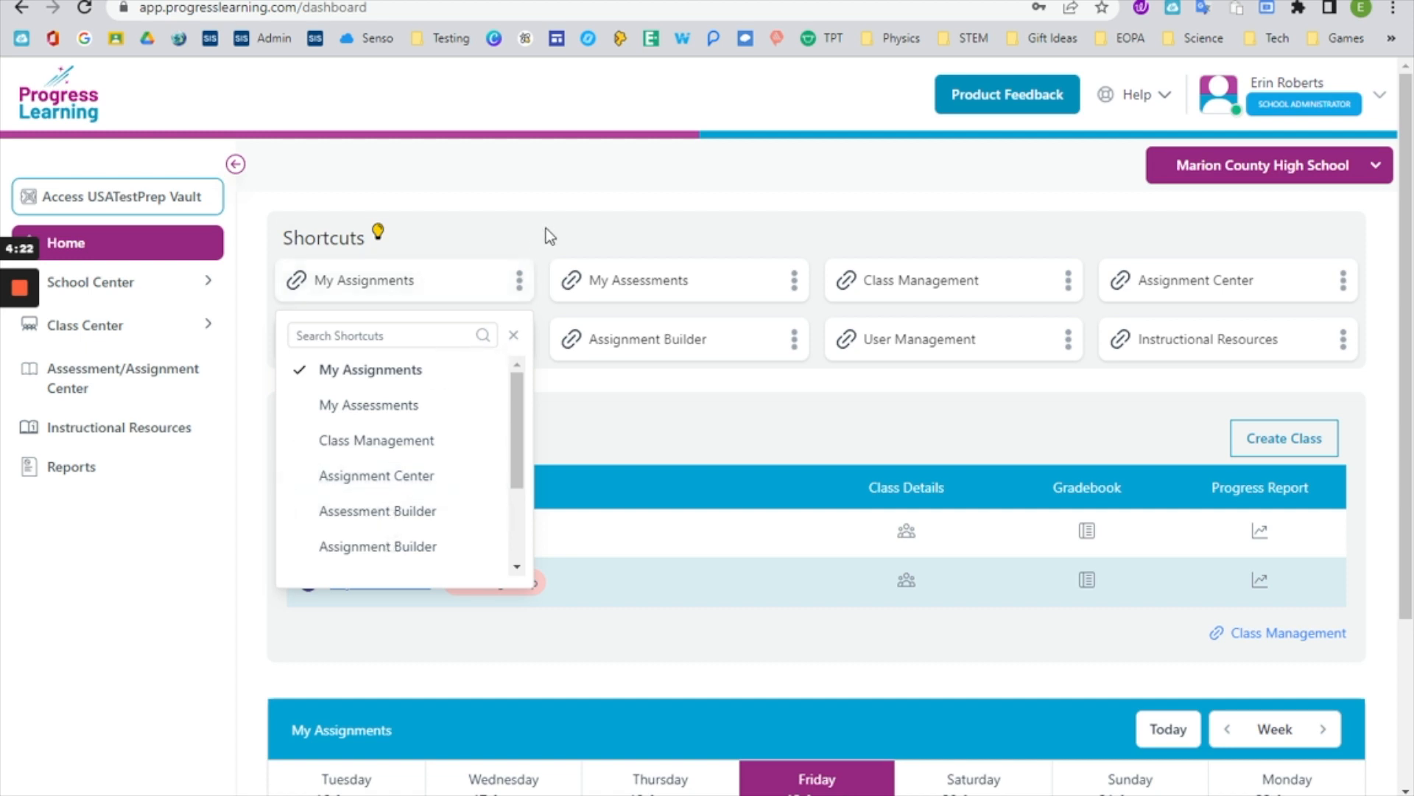
click(472, 236)
drag(518, 283, 527, 324)
drag(328, 278, 440, 329)
click(491, 223)
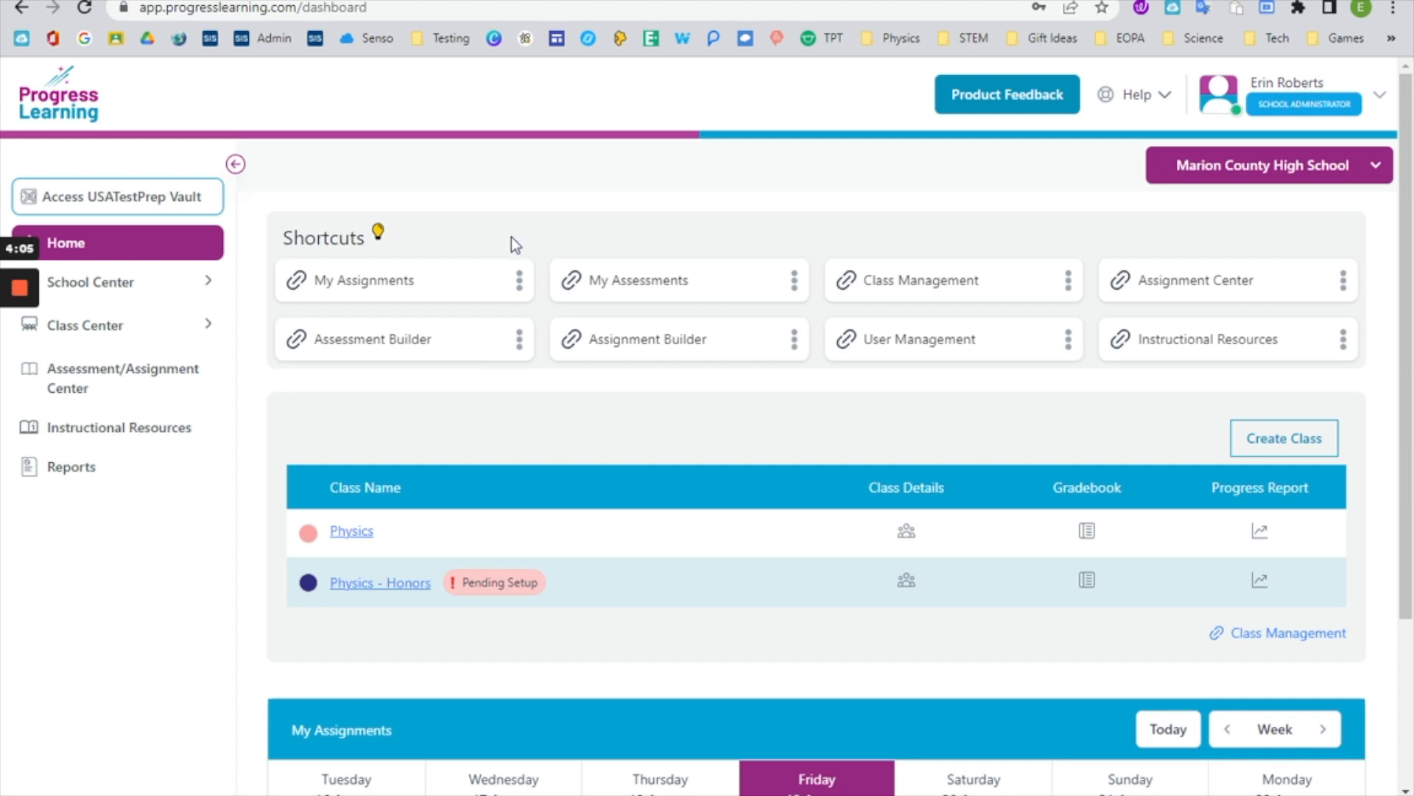
- Go to the Assessment/Assignment Center and open My Assessments to show the list of existing assessments
click(105, 386)
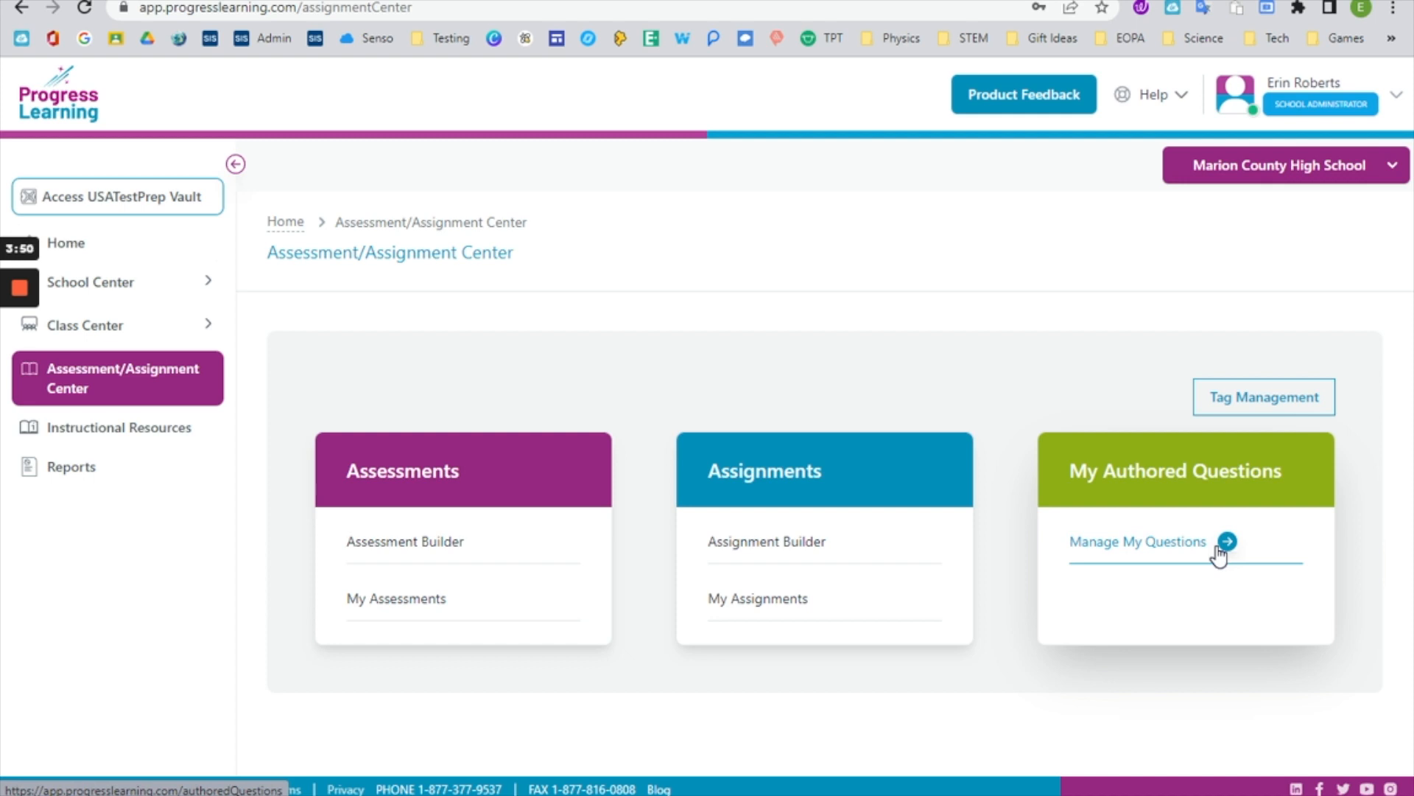
click(407, 604)
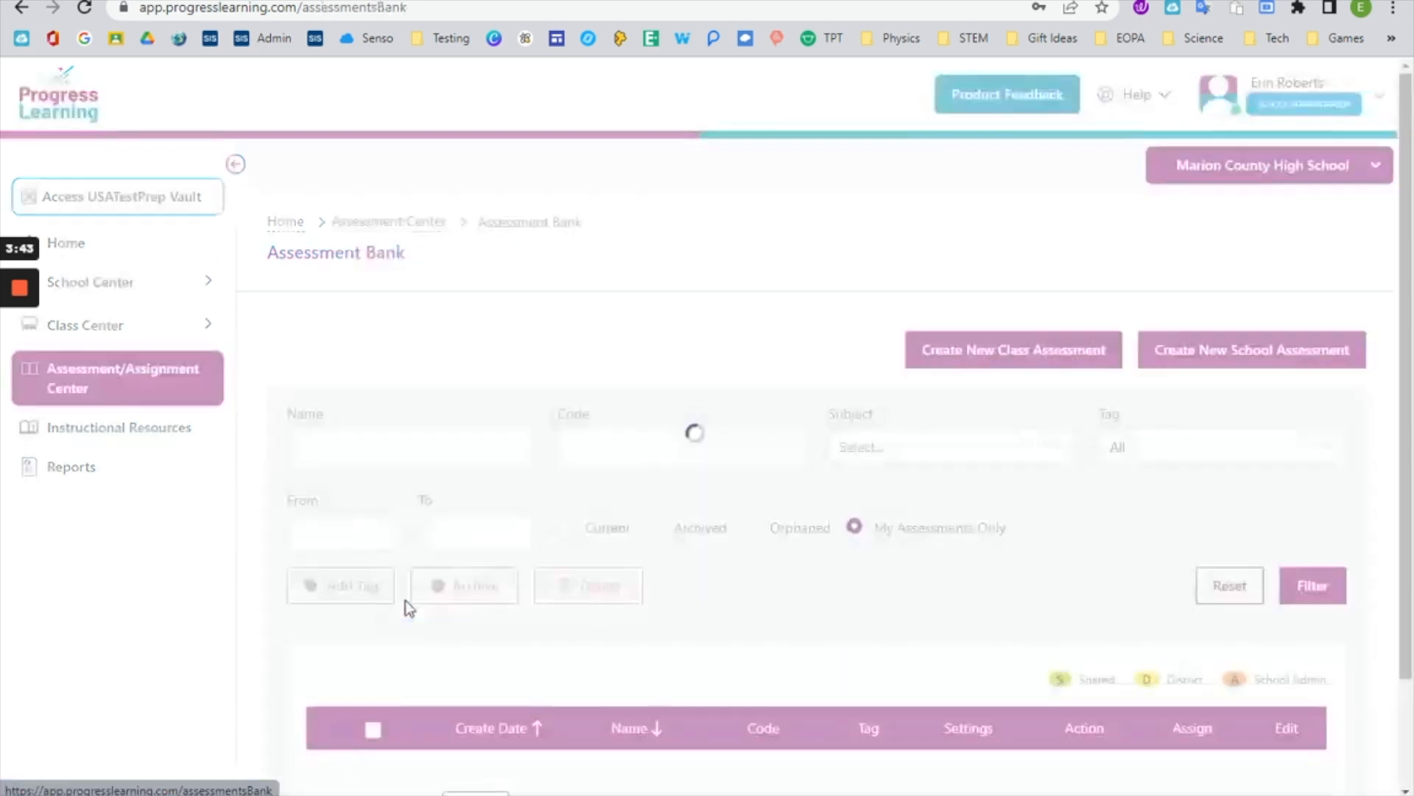
scroll(780, 635, down, 1)
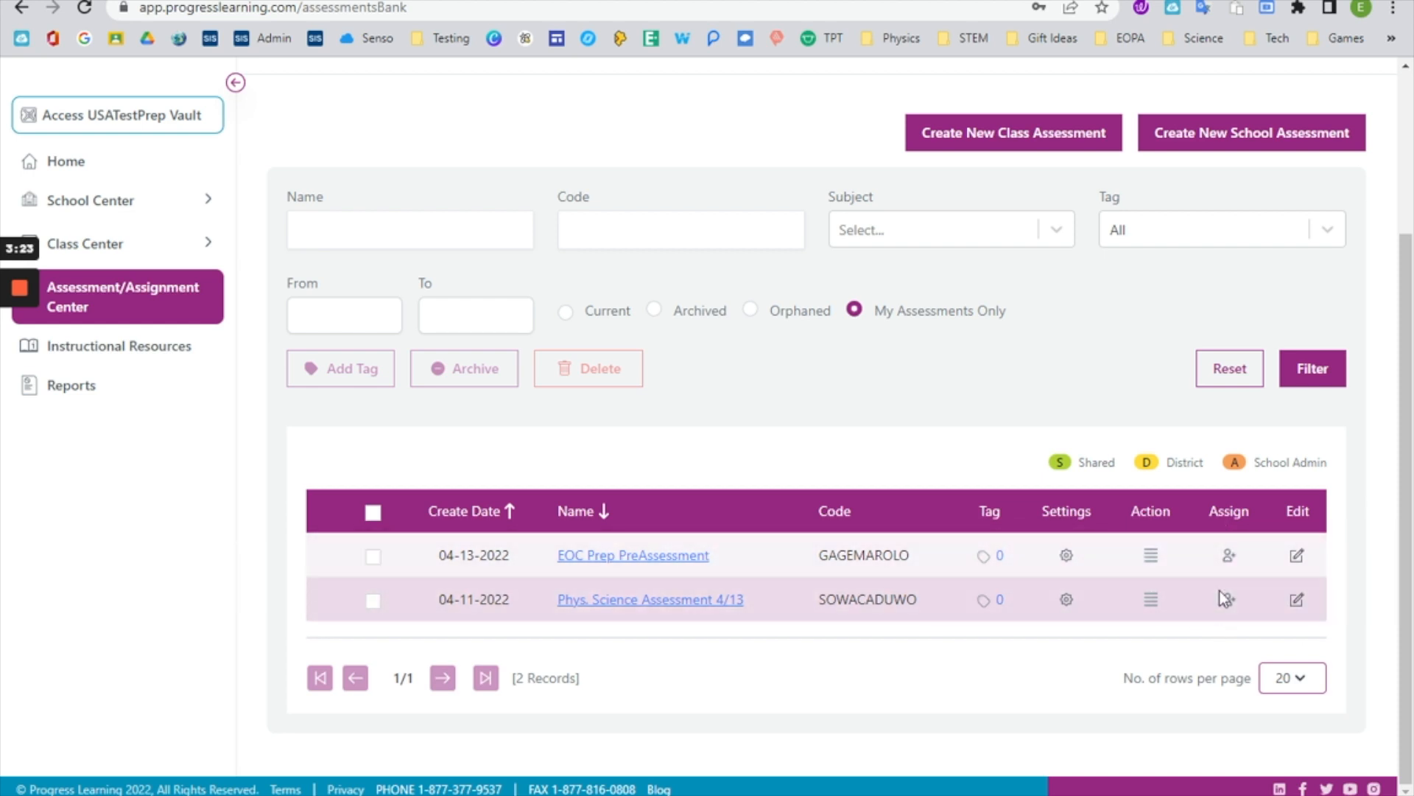
- Review the available actions and the assessment settings for EOC Prep PreAssessment, closing each without making changes
click(1151, 557)
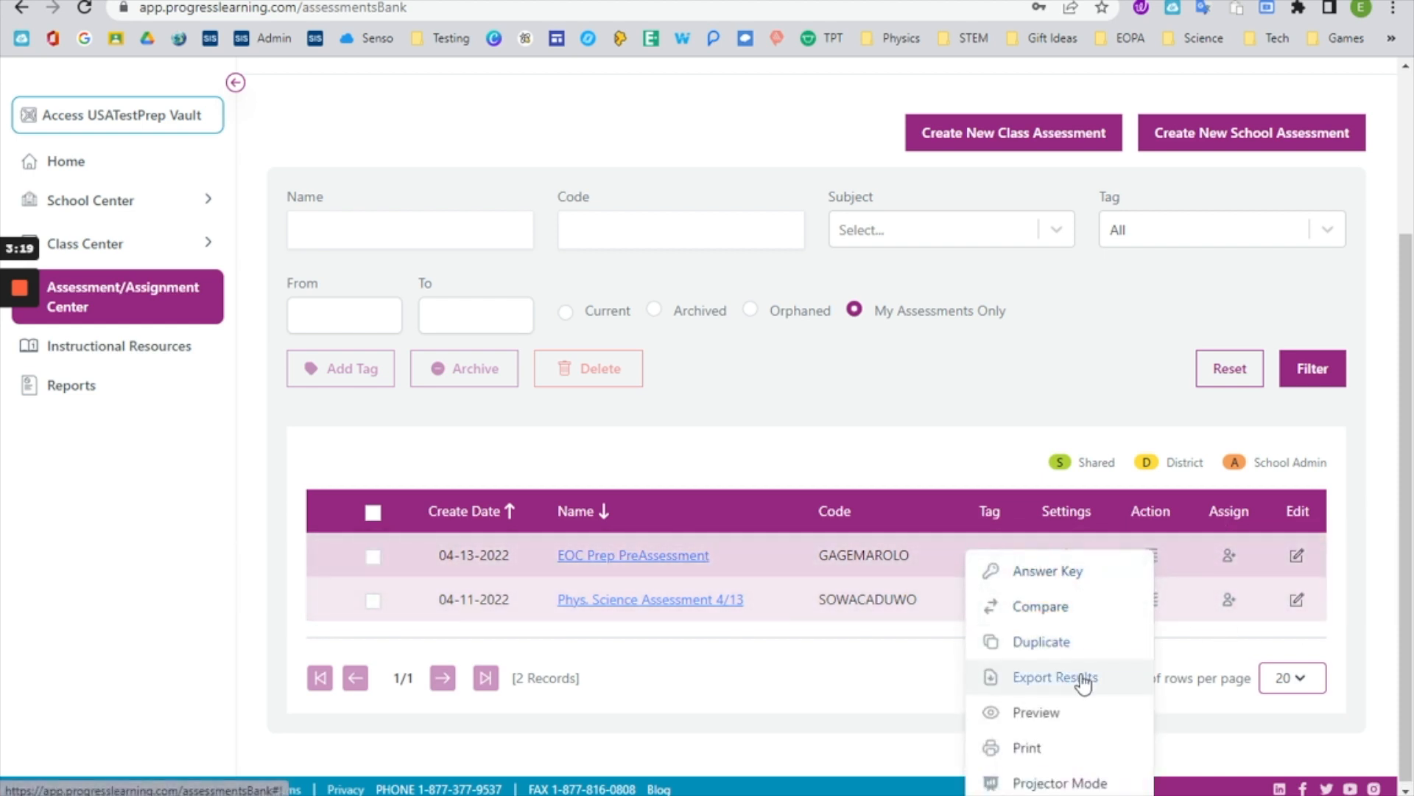
click(910, 674)
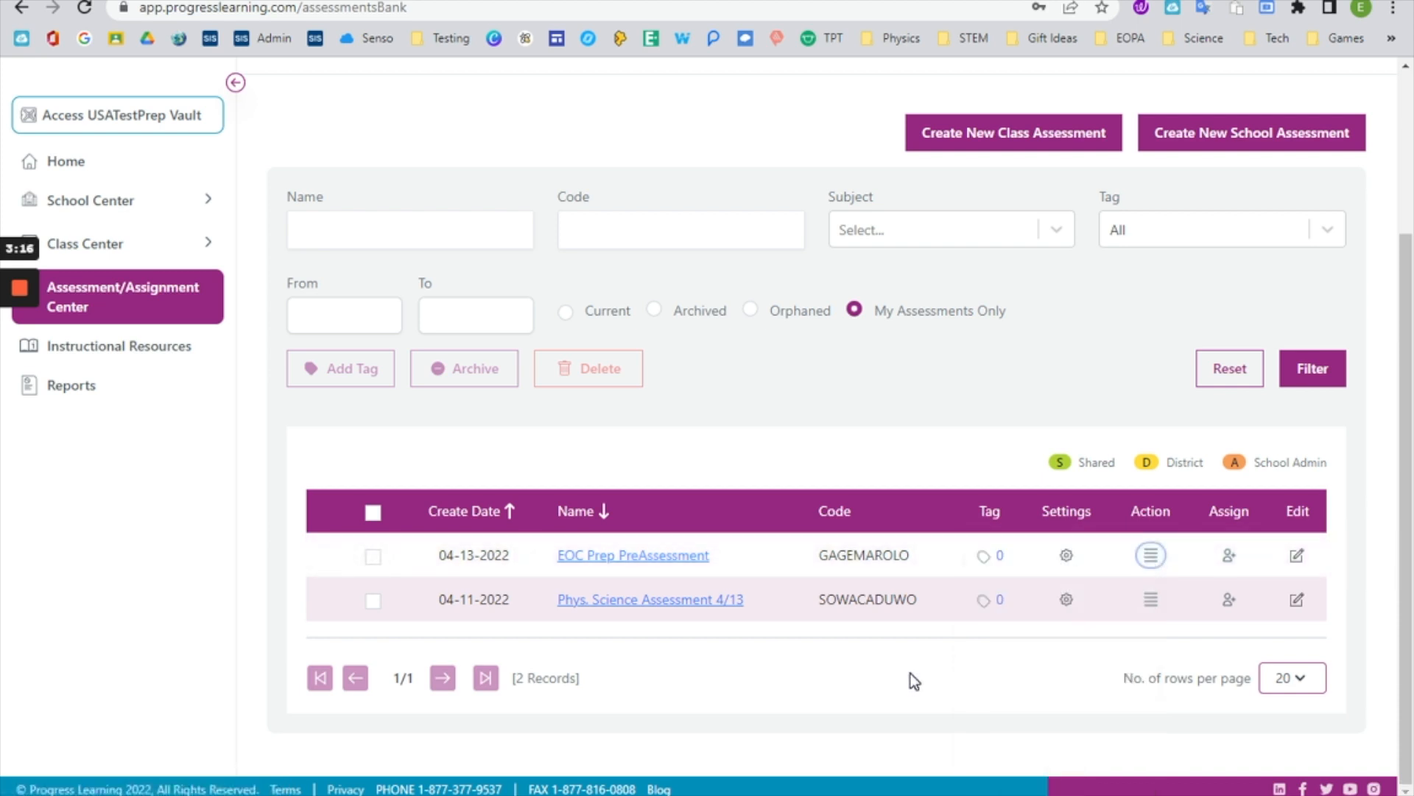
click(1067, 556)
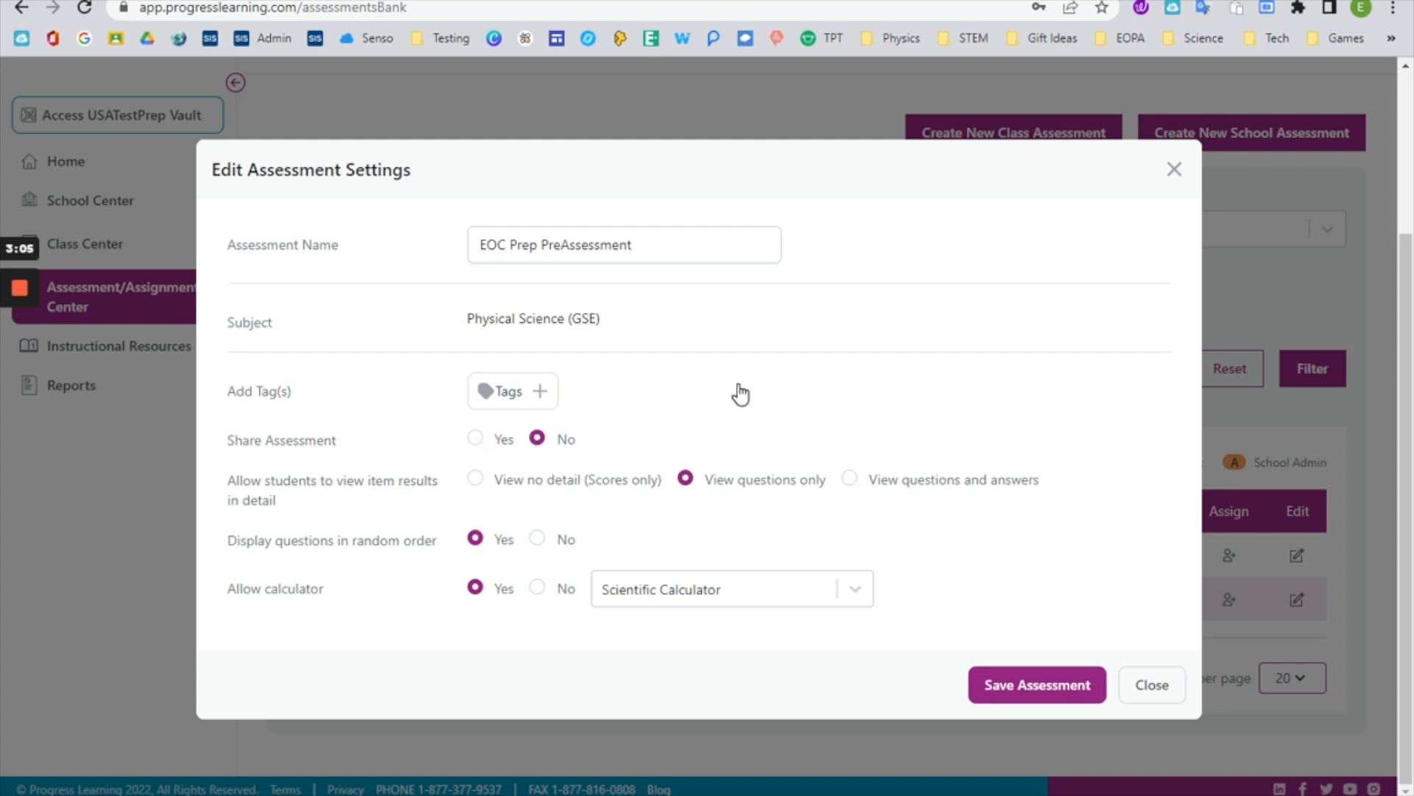
click(1173, 172)
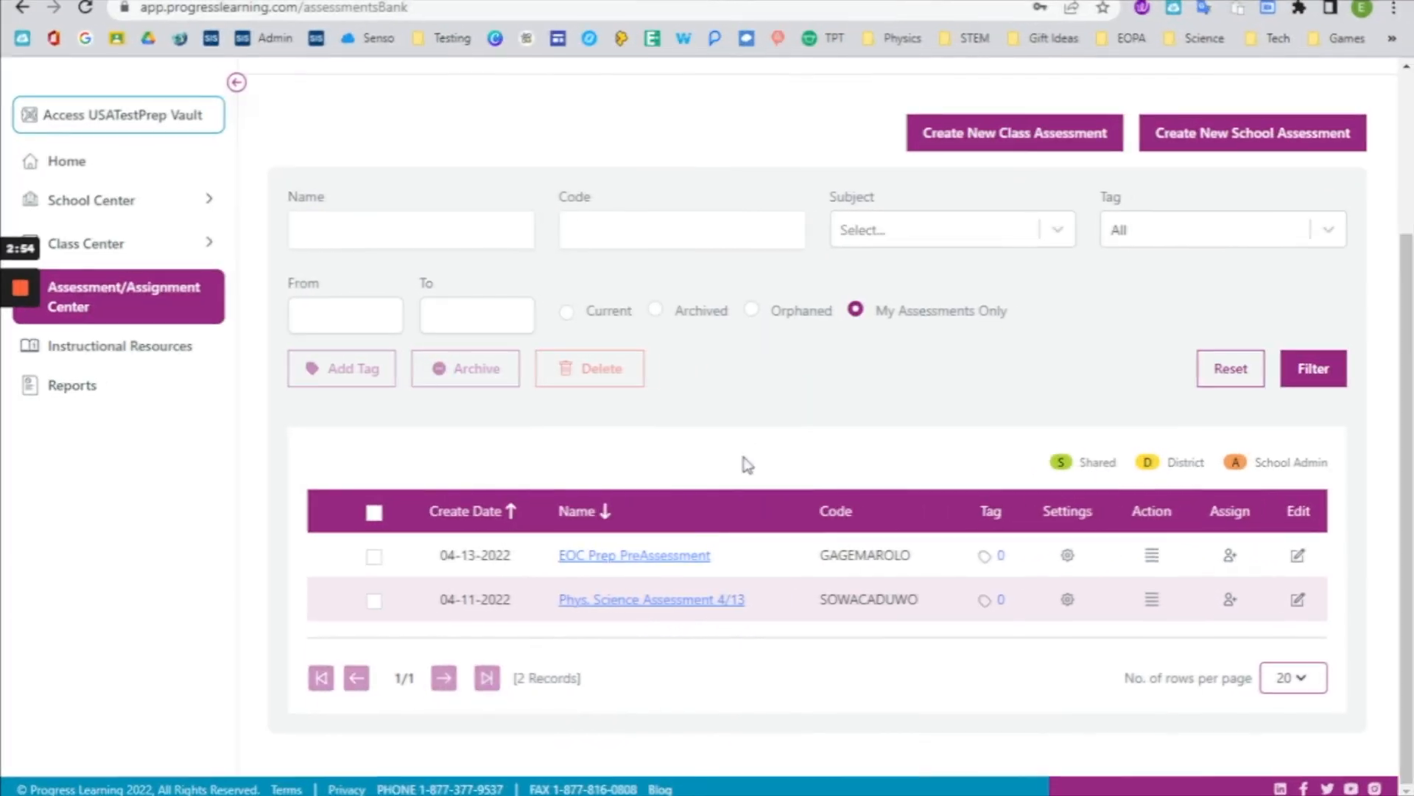
- Create a new class assessment named Sample with Physical Science (GSE) as its subject
scroll(744, 460, up, 3)
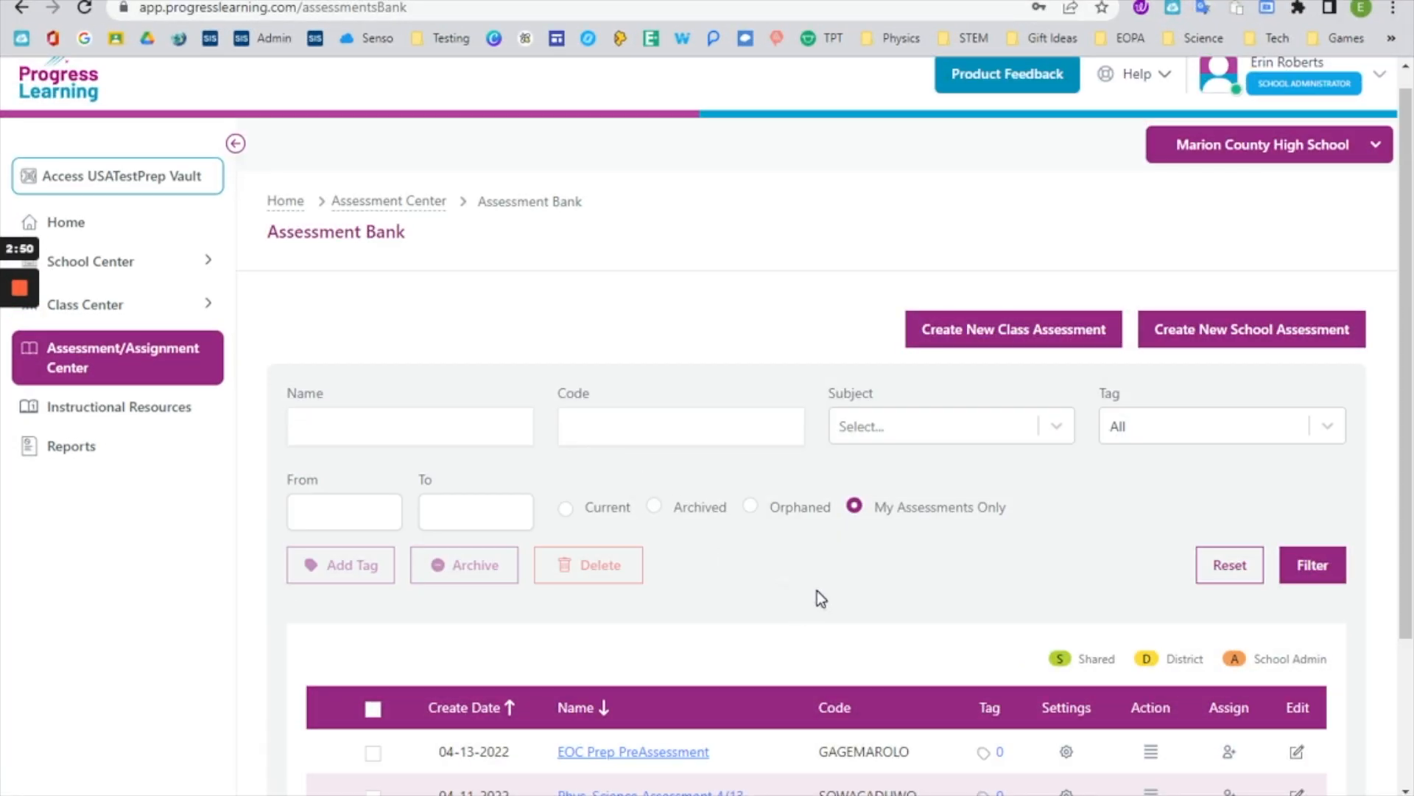
click(1040, 332)
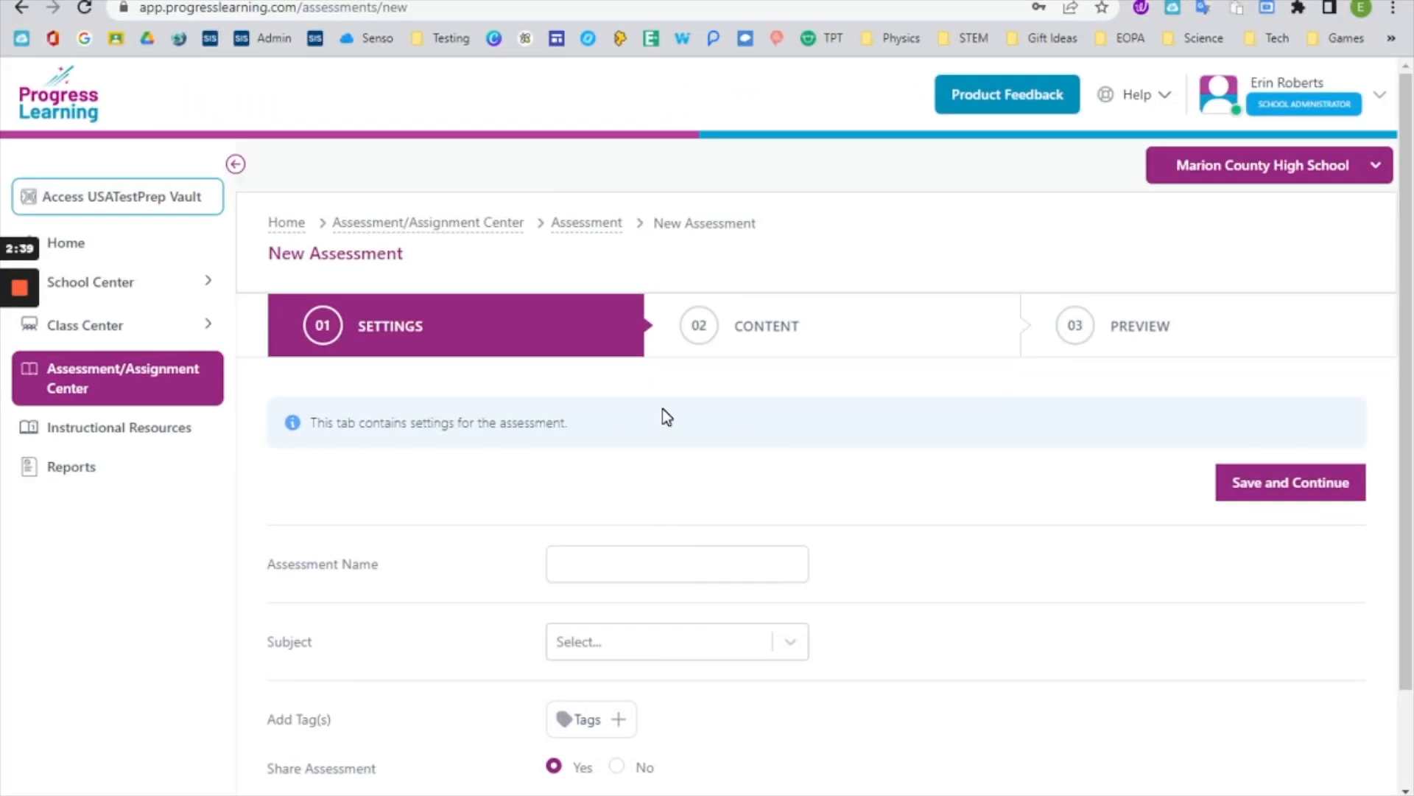
click(565, 564)
text(Sample)
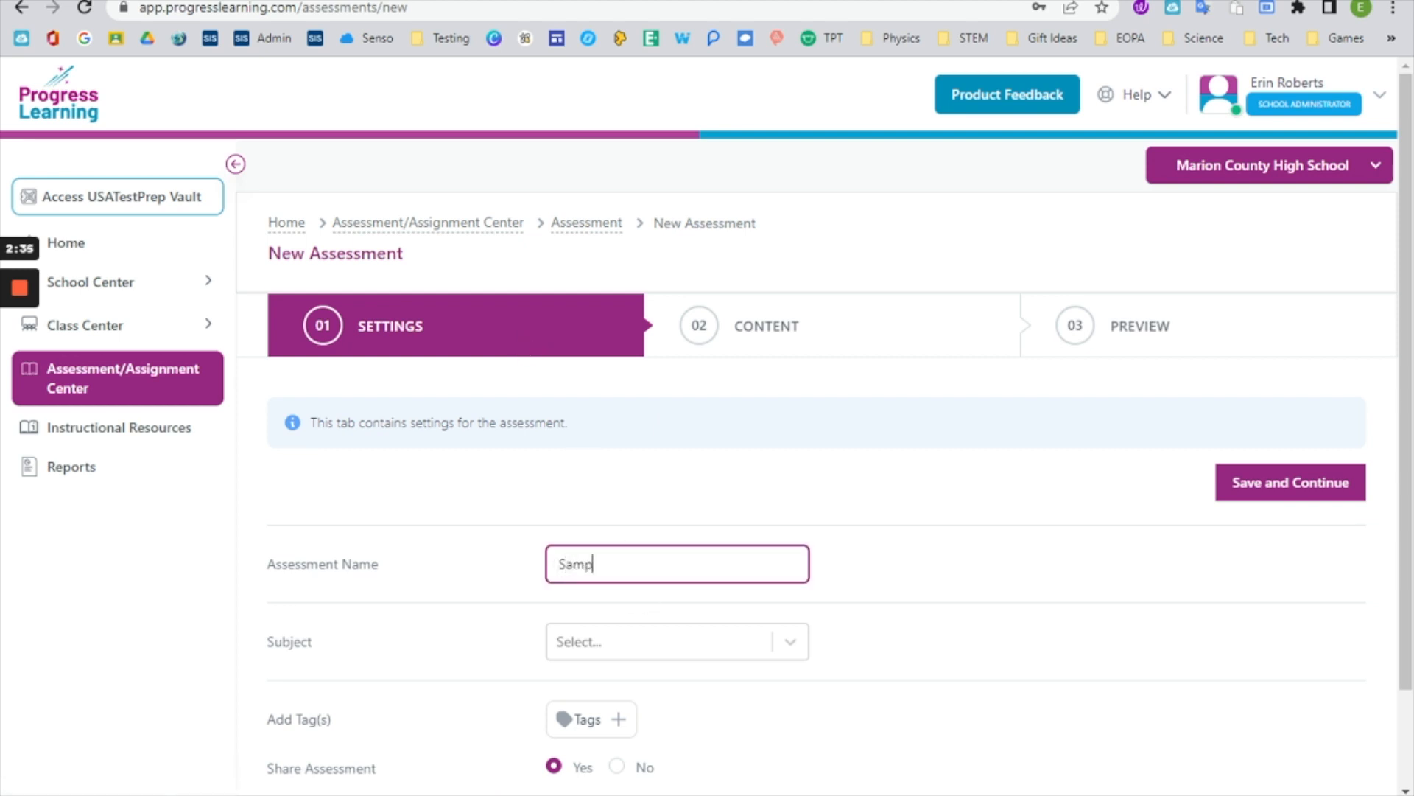
click(791, 641)
click(688, 564)
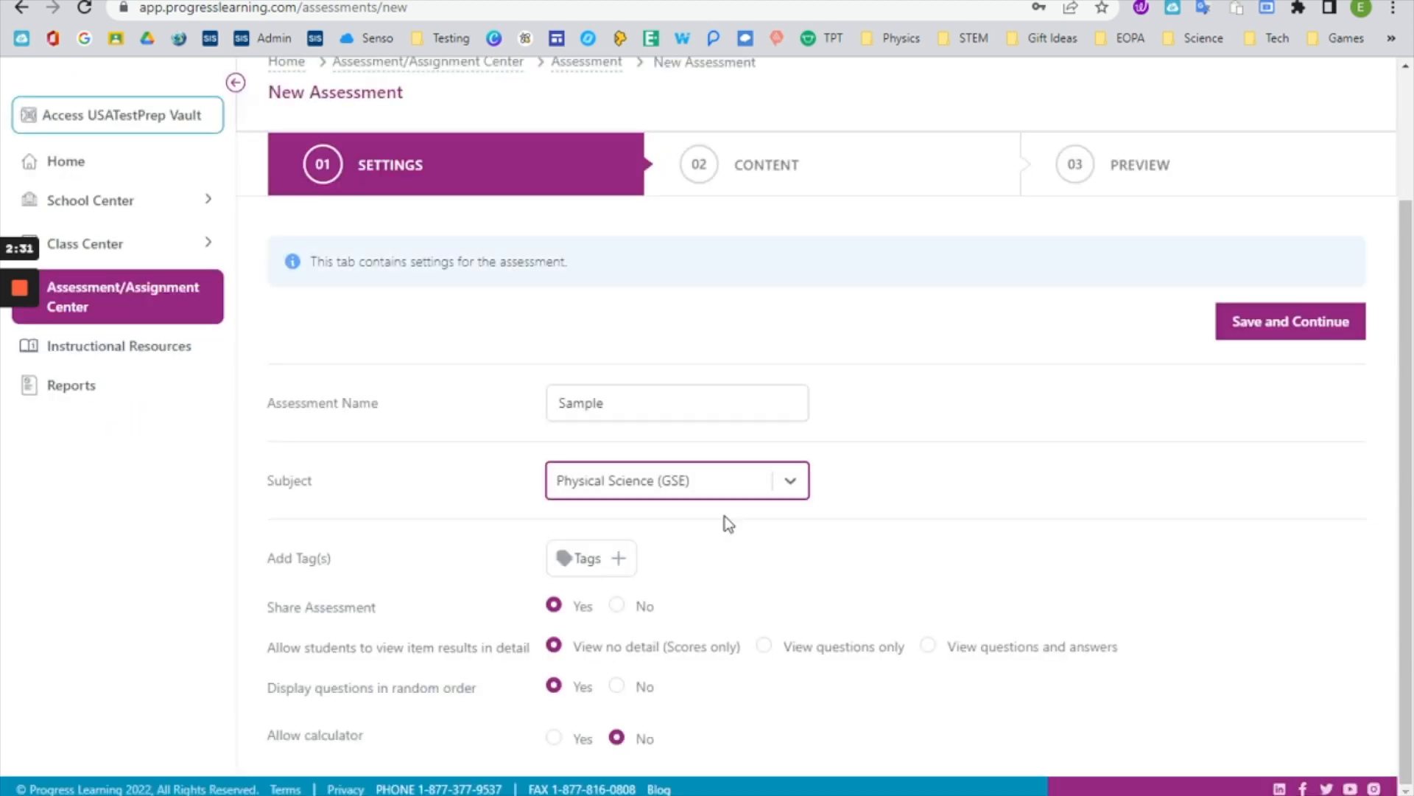
- Browse the other subjects available for the new assessment, and close the list without picking another
click(793, 480)
scroll(724, 657, down, 6)
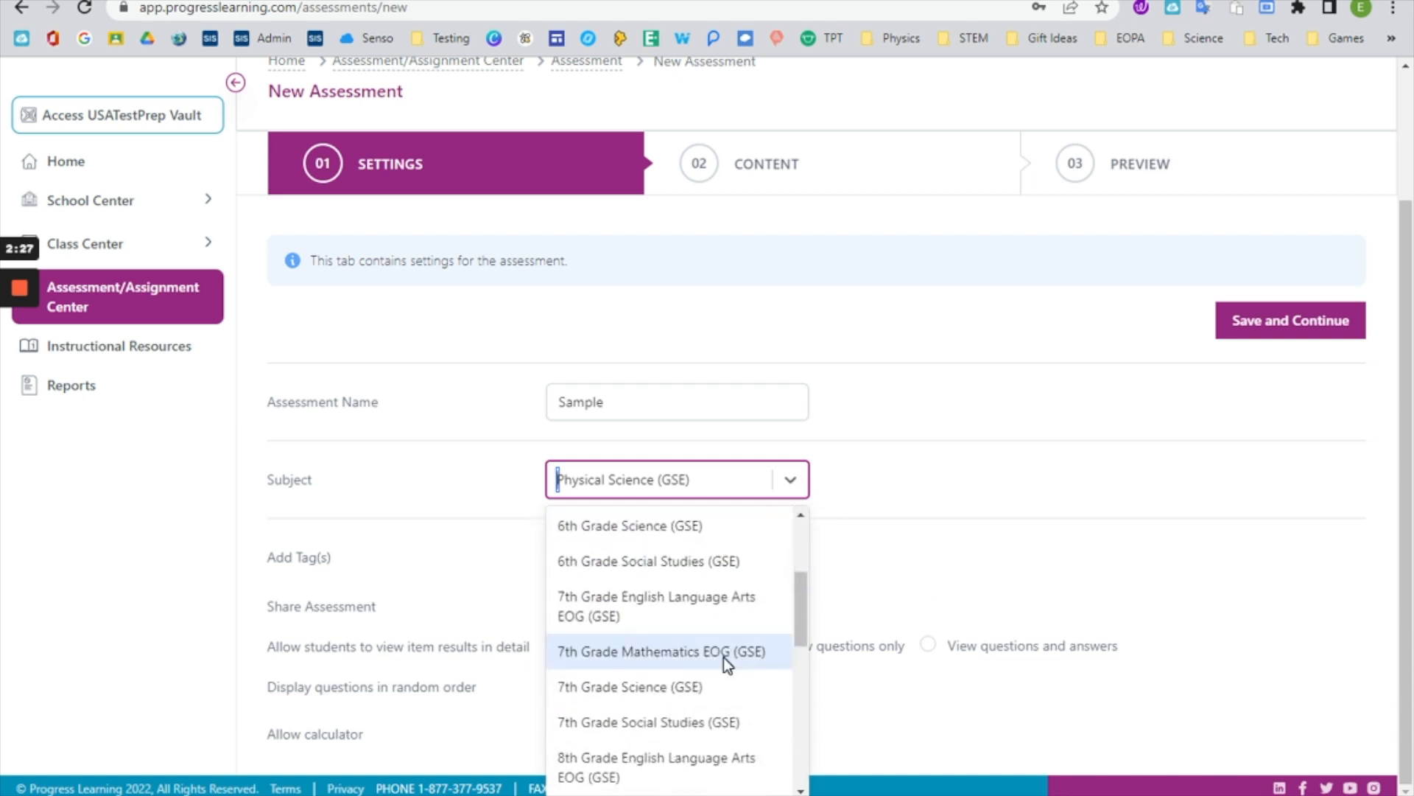
scroll(723, 657, down, 2)
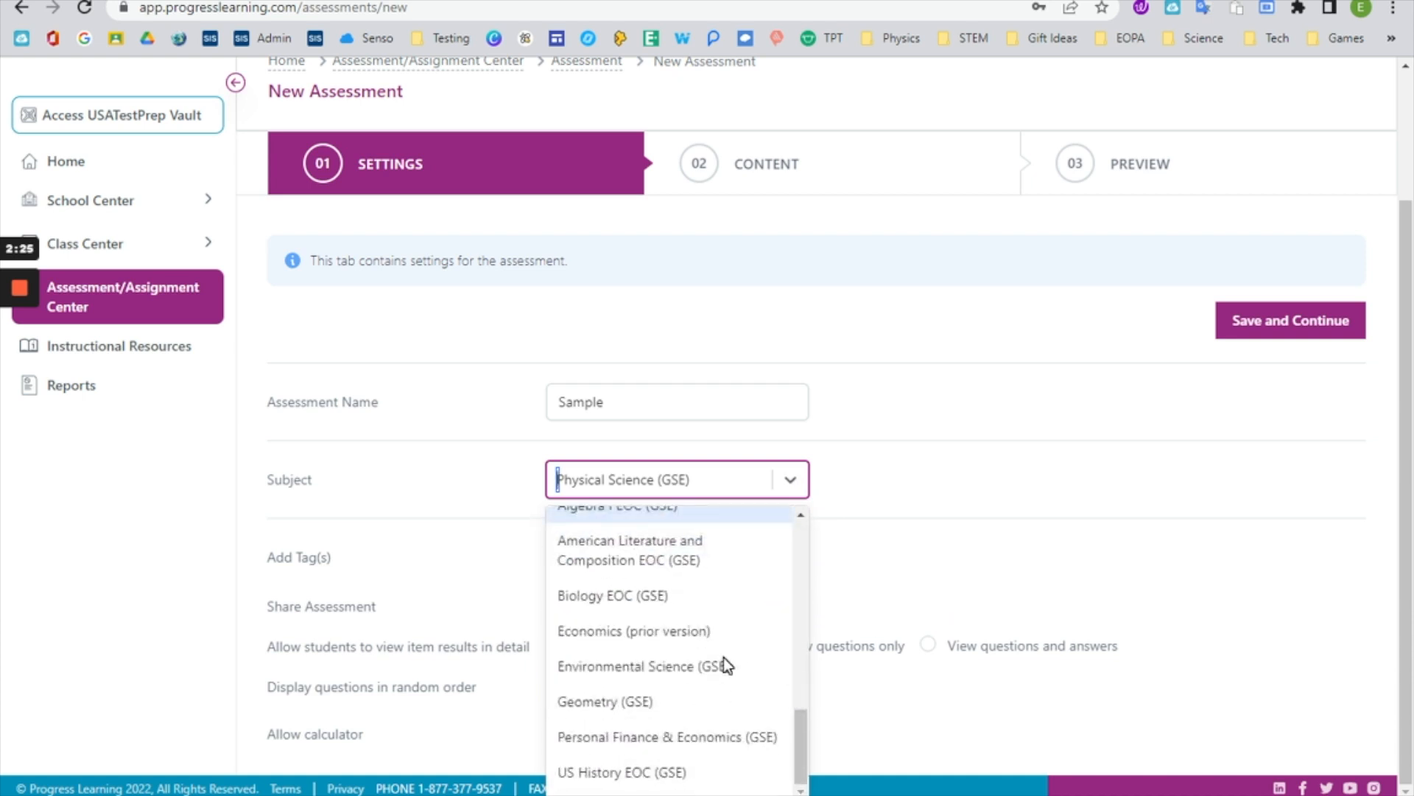
click(1021, 471)
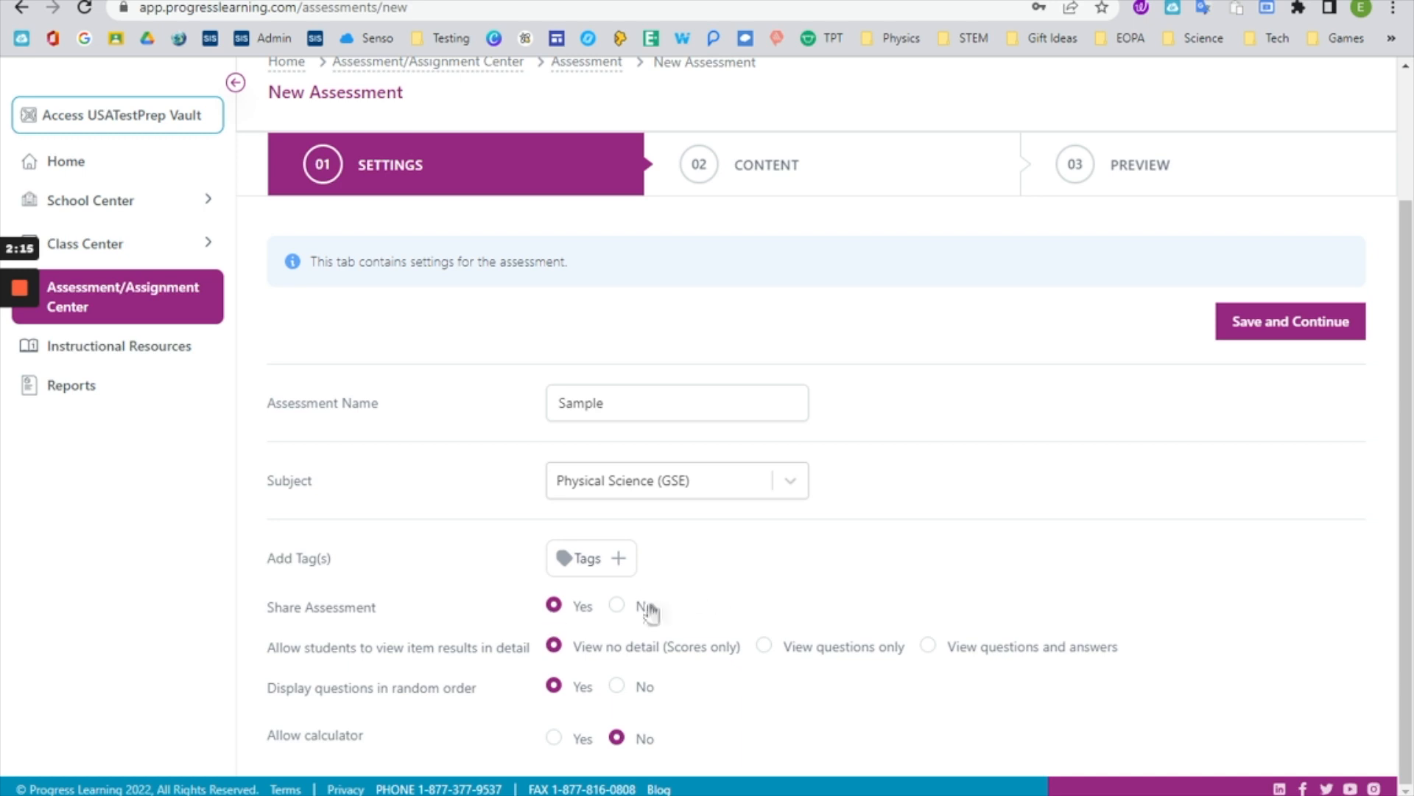
- Set Share Assessment to No and save the settings to continue to the assessment's content
click(617, 606)
click(1298, 319)
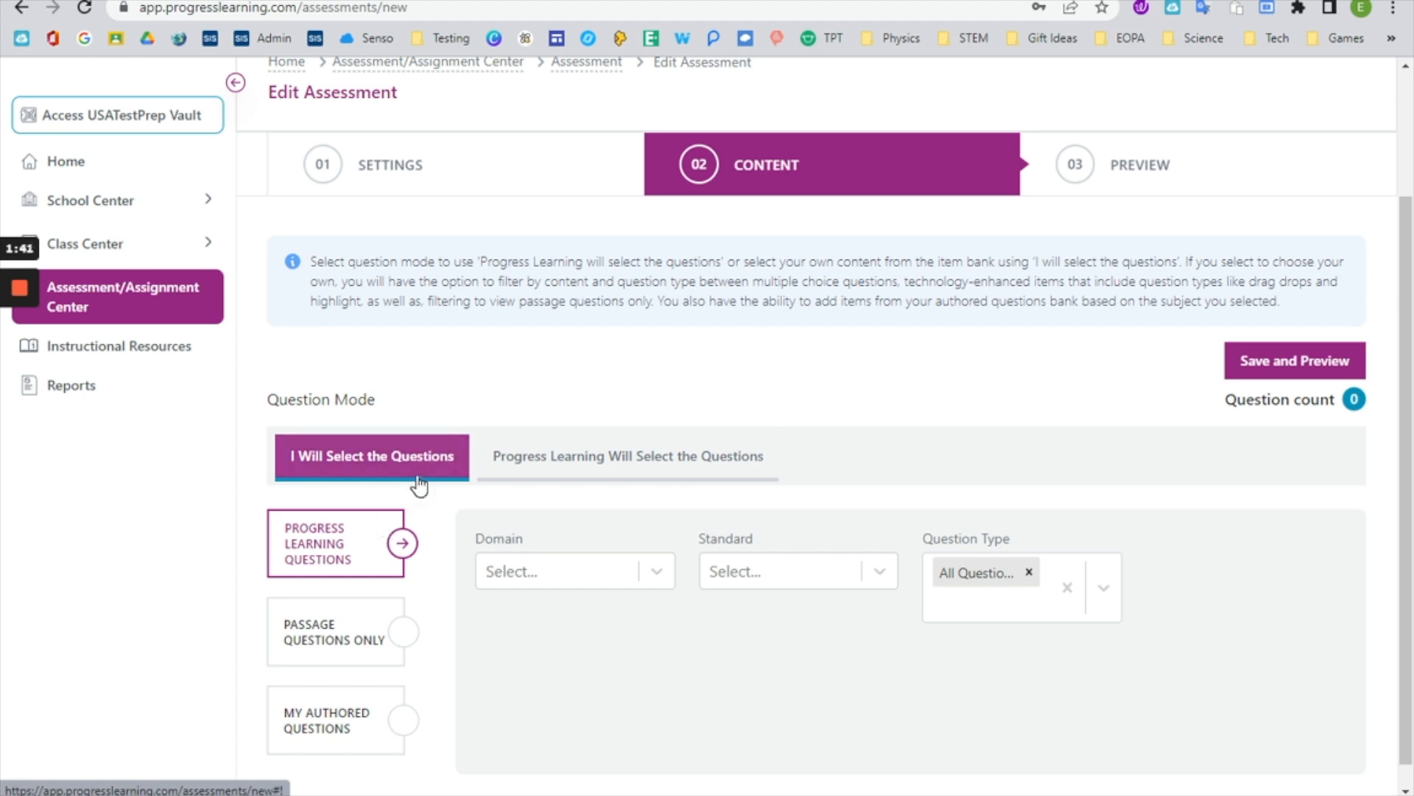
- Filter the Progress Learning questions by the Periodic Table domain and the SPS1.b Trends standard
click(653, 571)
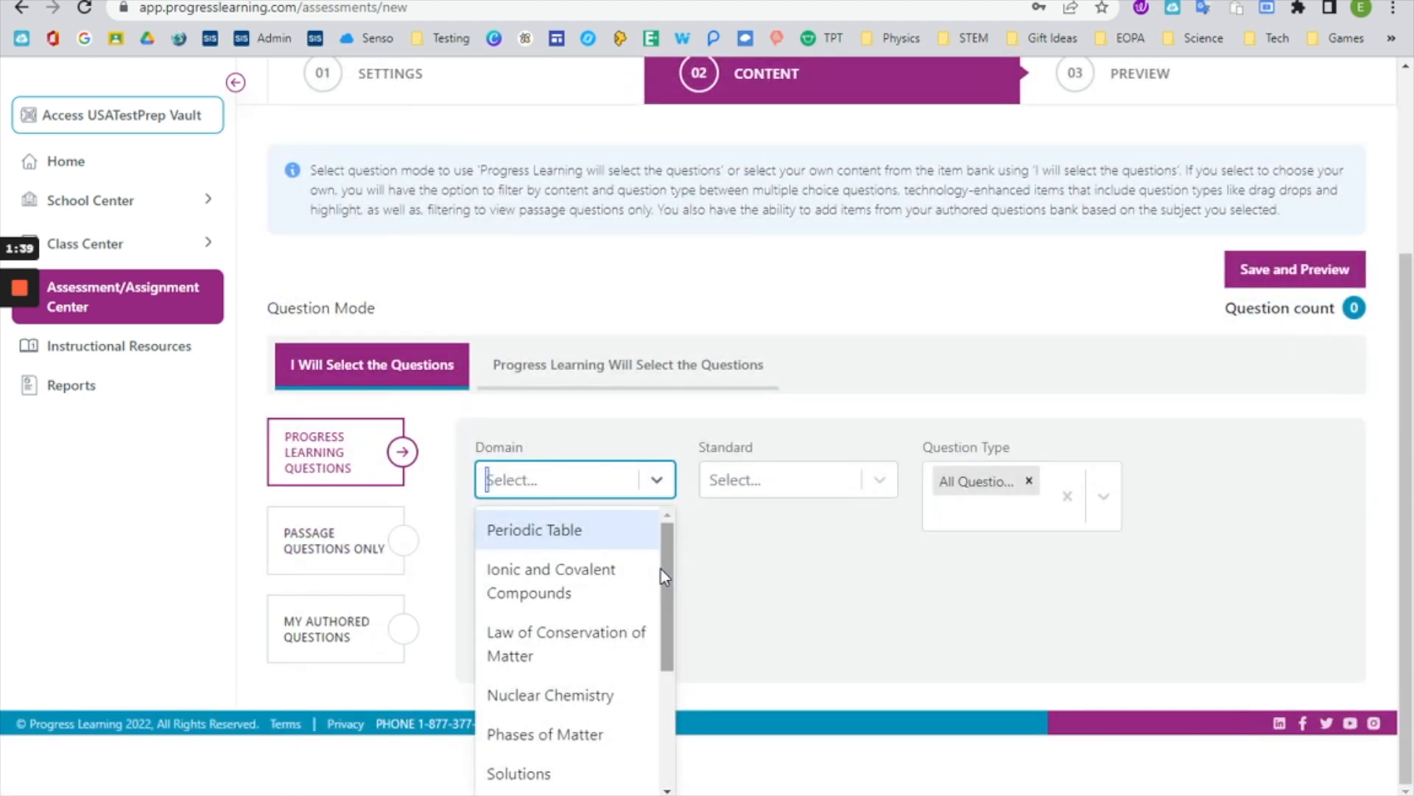
click(575, 541)
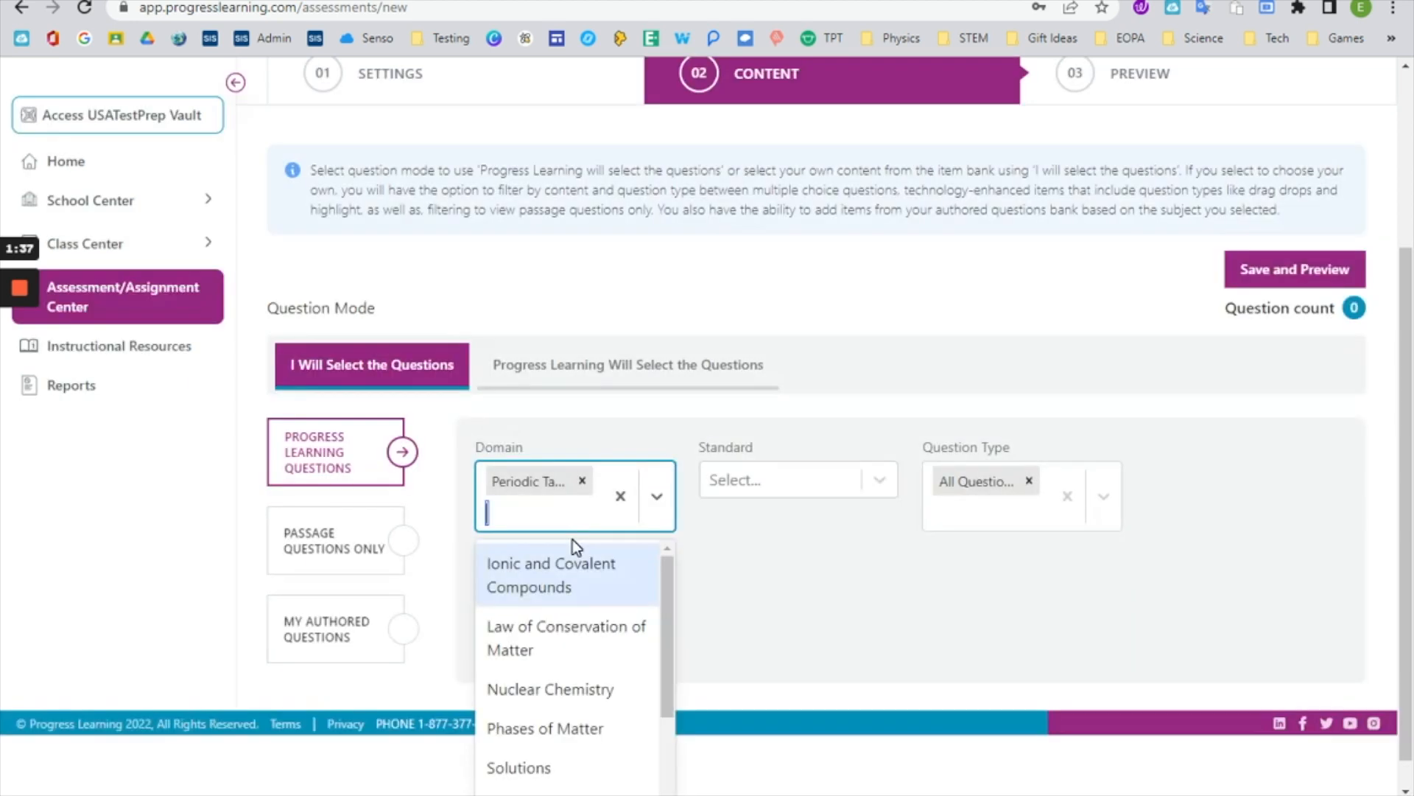
click(841, 484)
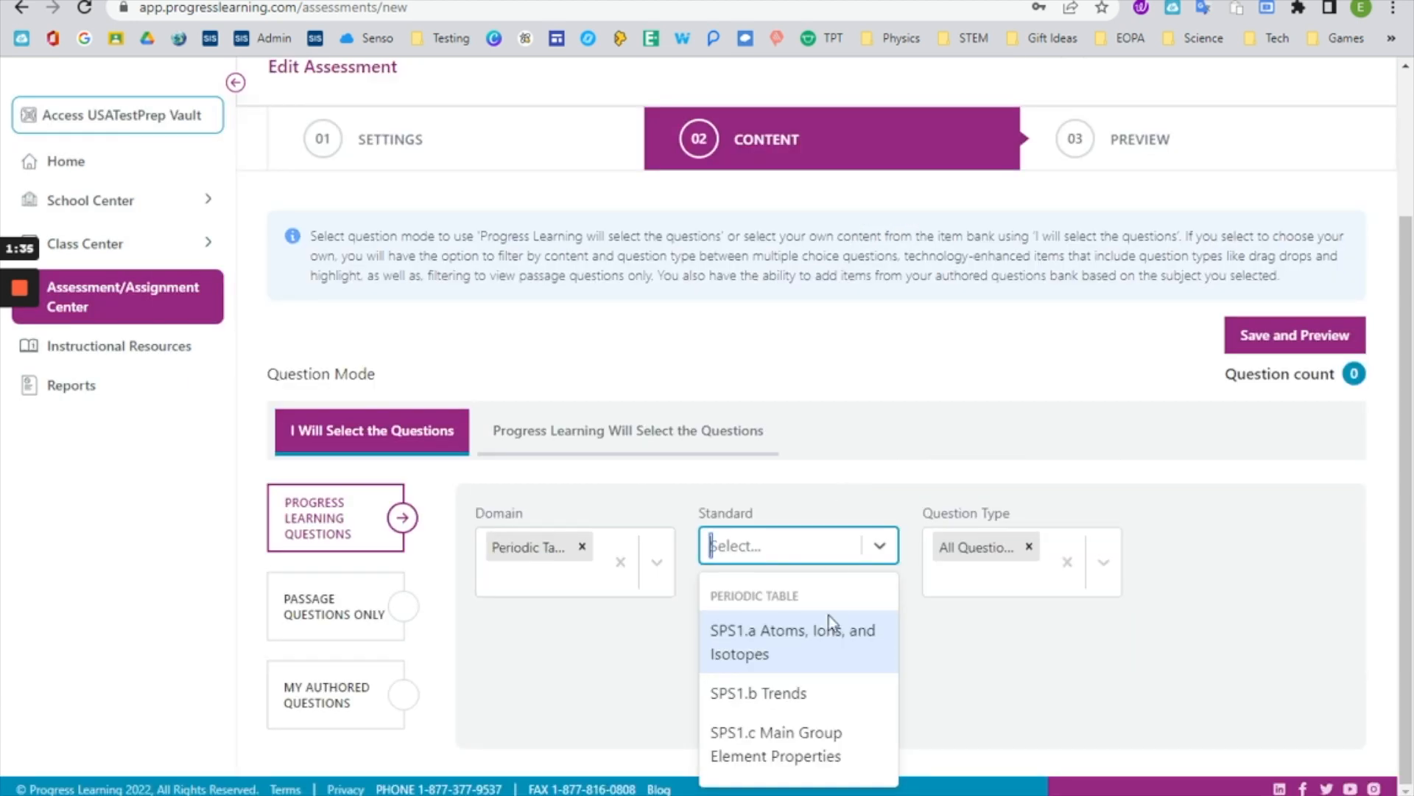
click(791, 700)
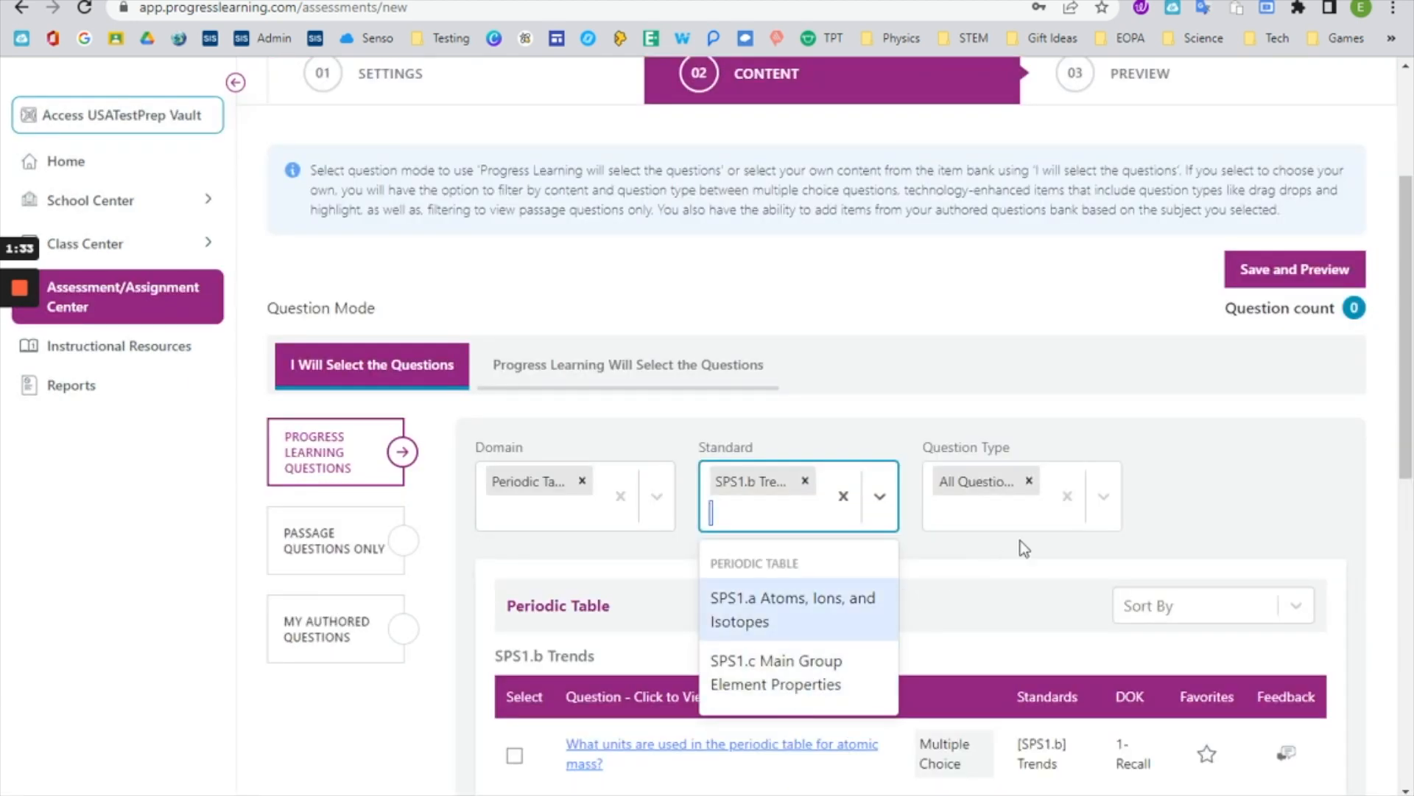
click(1003, 554)
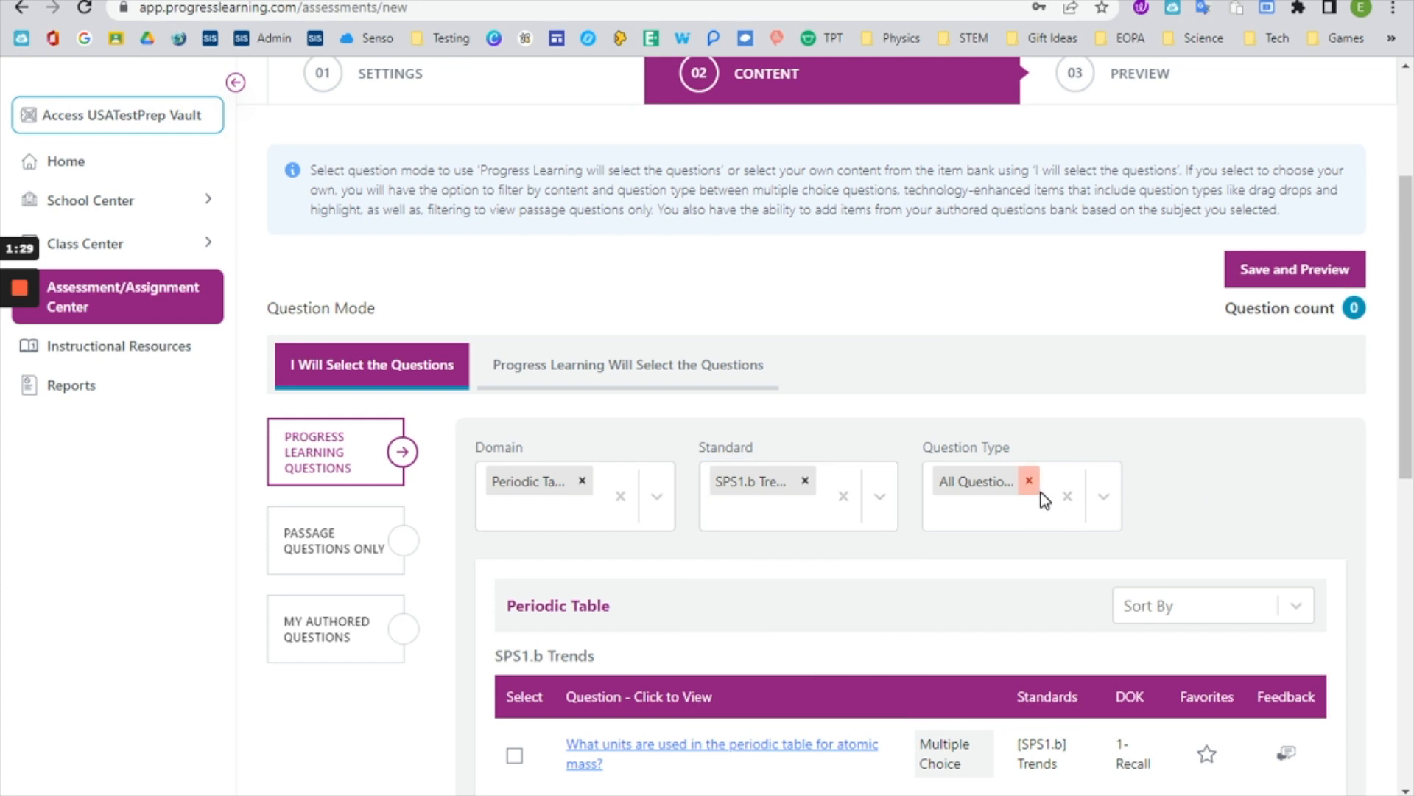
- Replace the All Questions question type filter with Classify, Match & Order
click(1099, 496)
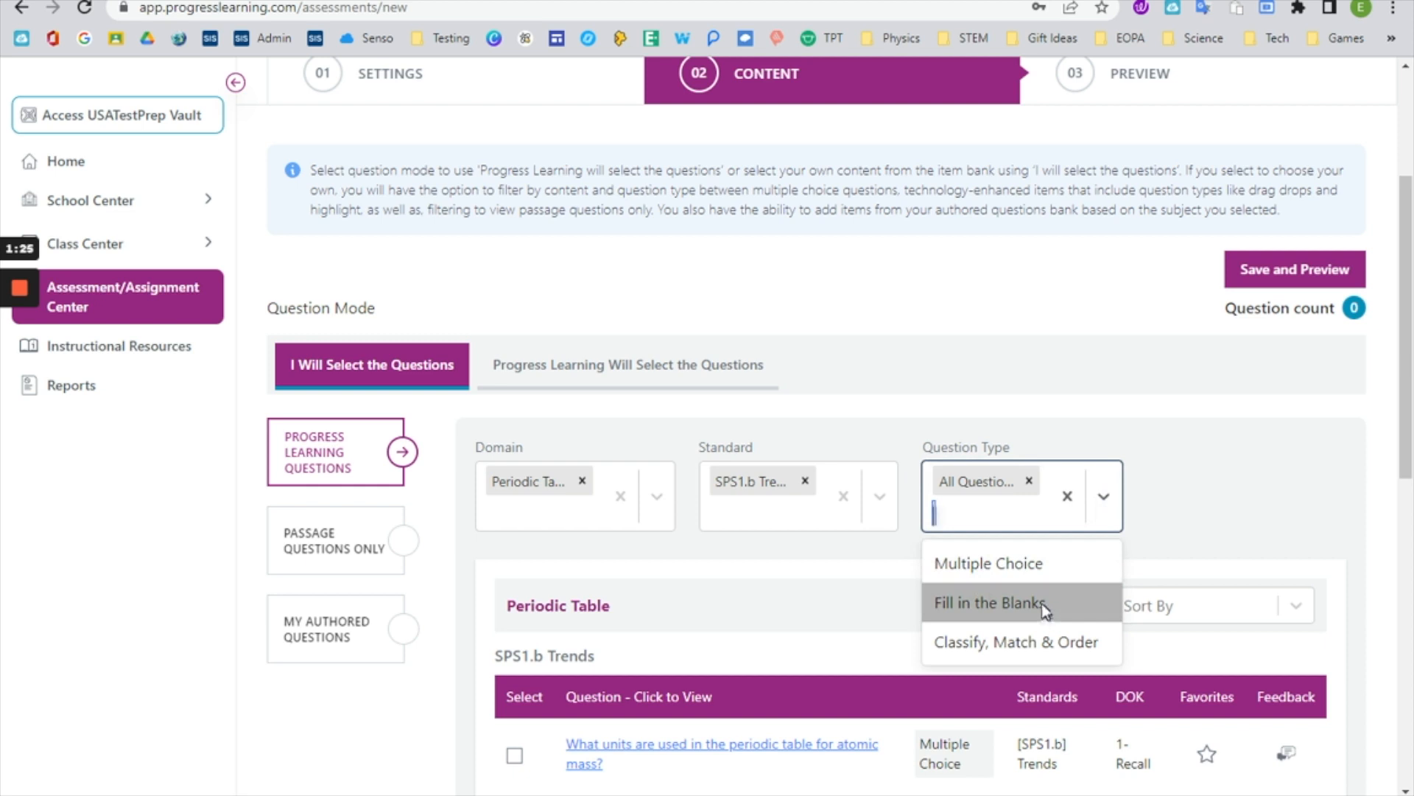
click(1029, 482)
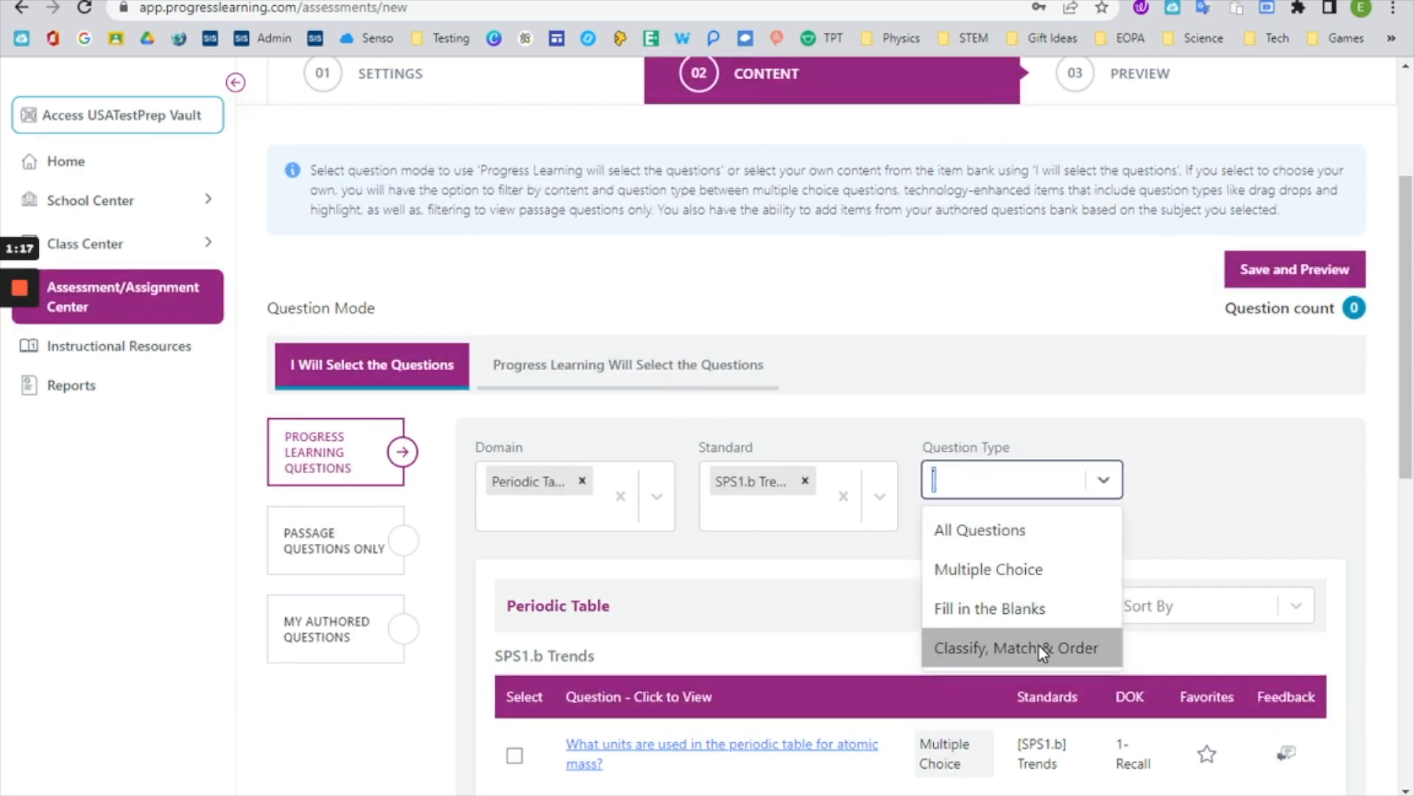
click(1040, 645)
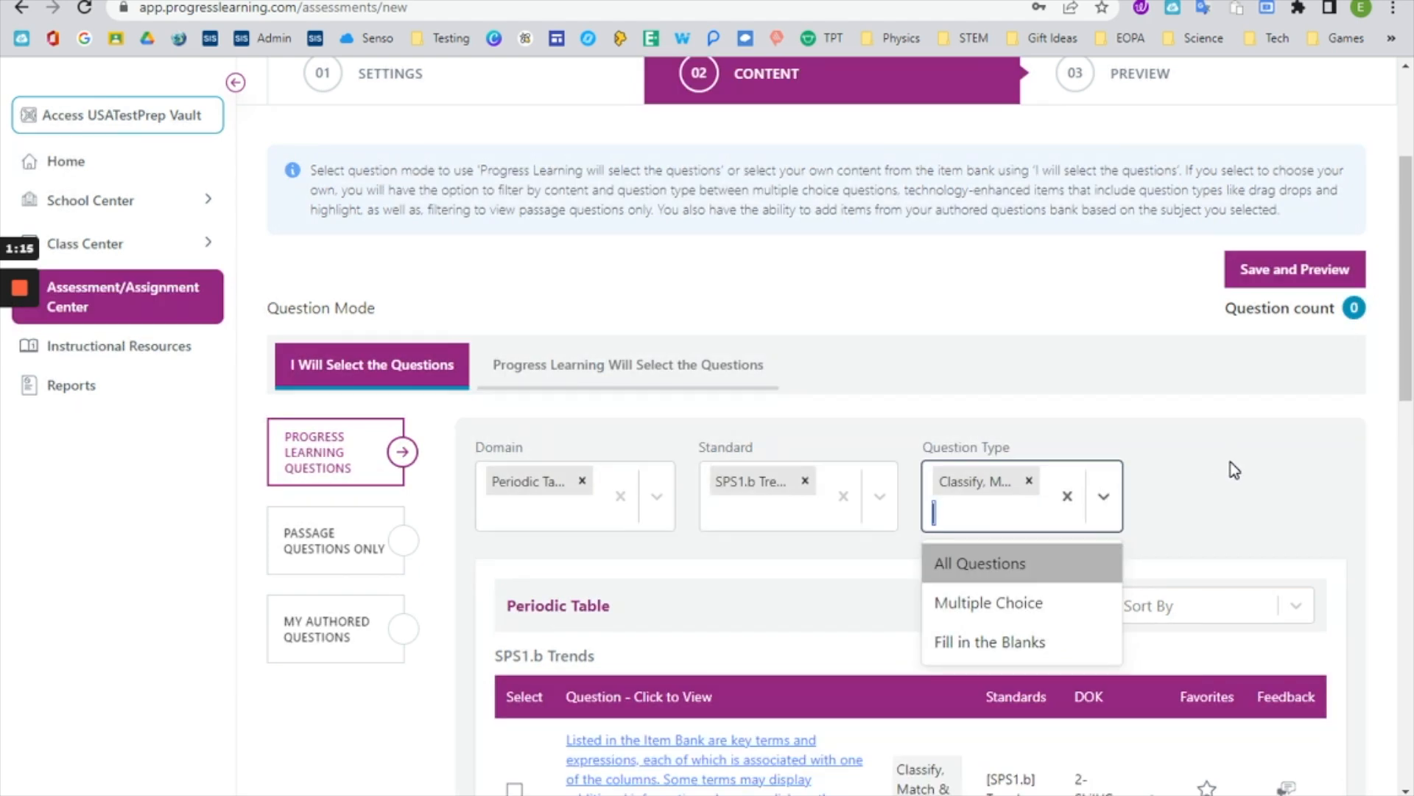
click(872, 586)
- Select the first and last questions in the loaded SPS1.b Trends list, and check the assessment's question count
scroll(871, 582, down, 4)
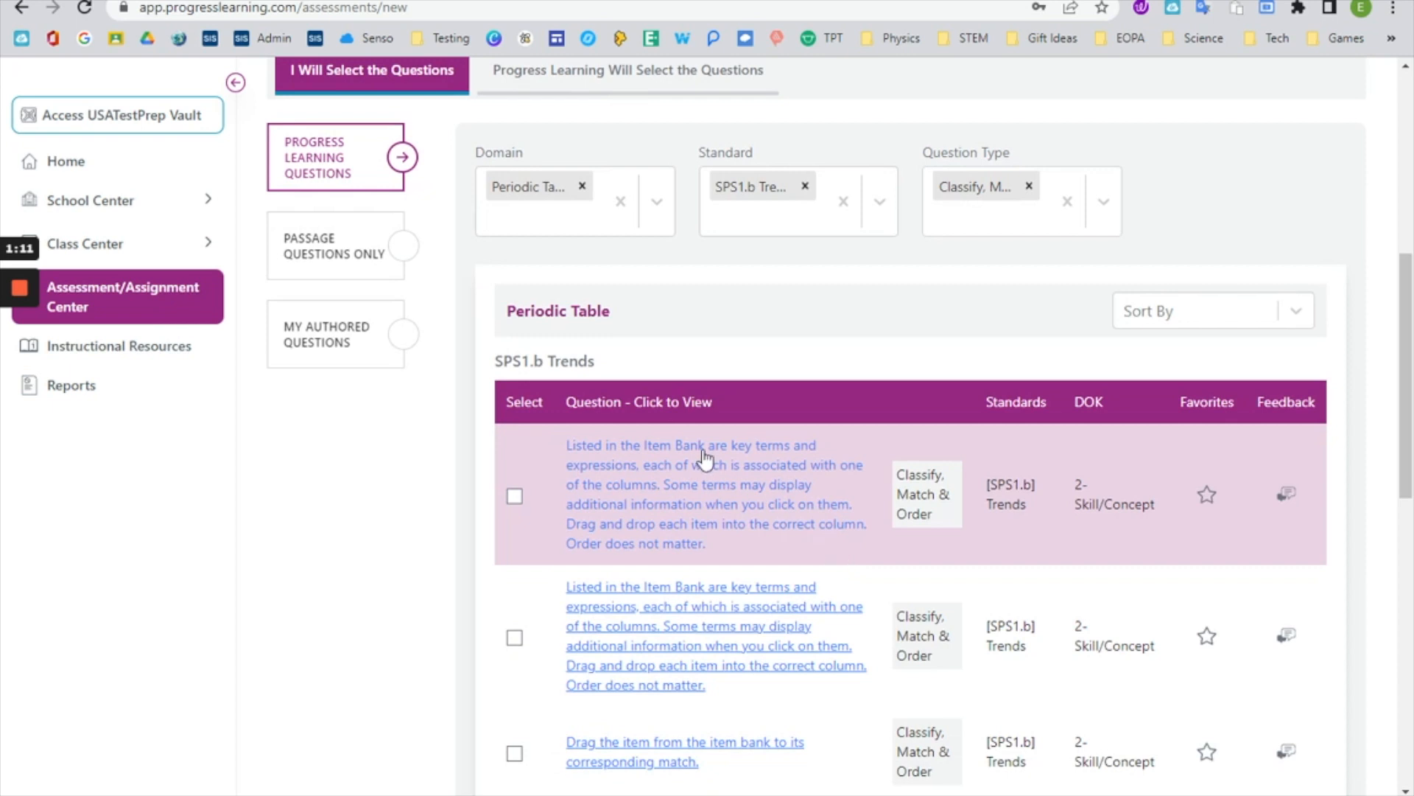
scroll(703, 457, down, 7)
scroll(708, 457, down, 4)
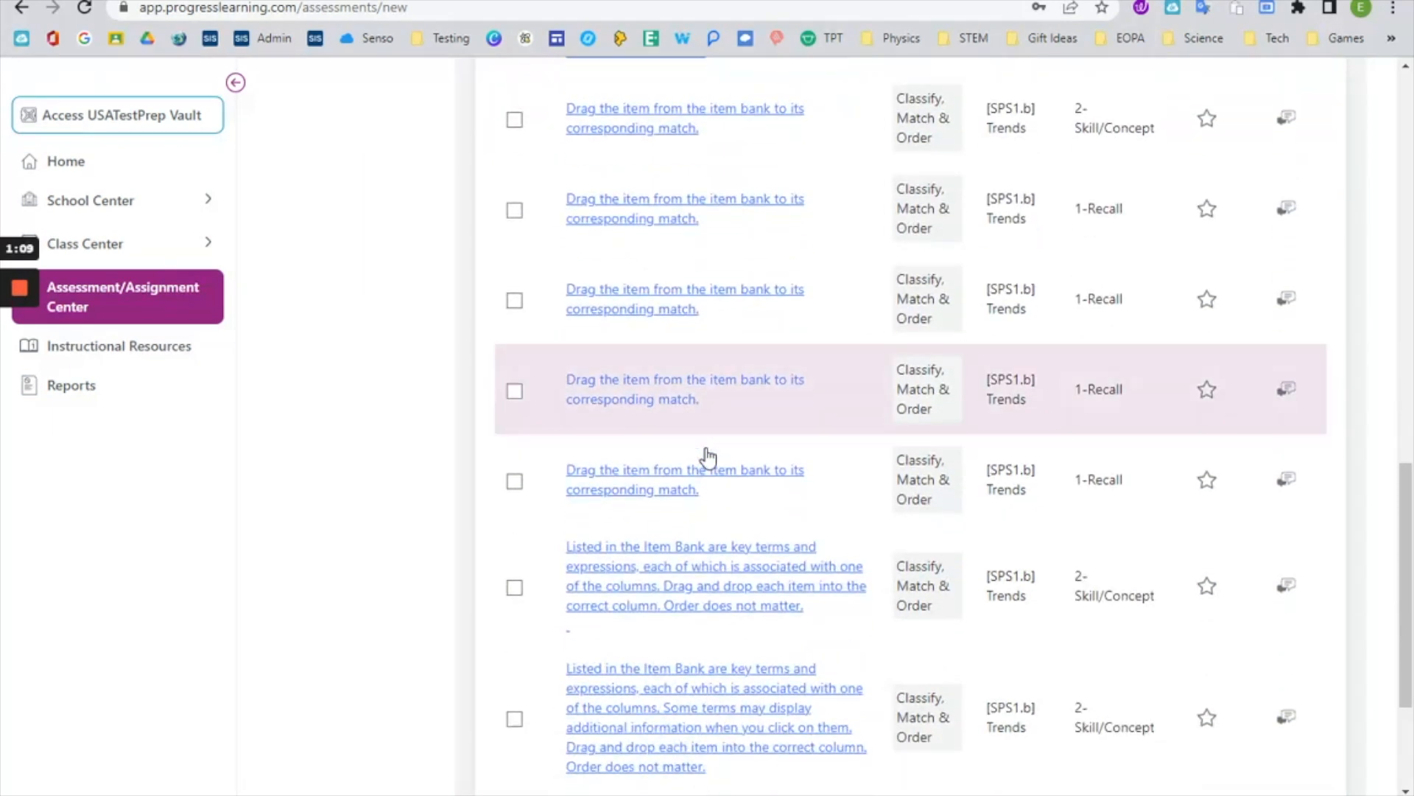
scroll(709, 478, up, 15)
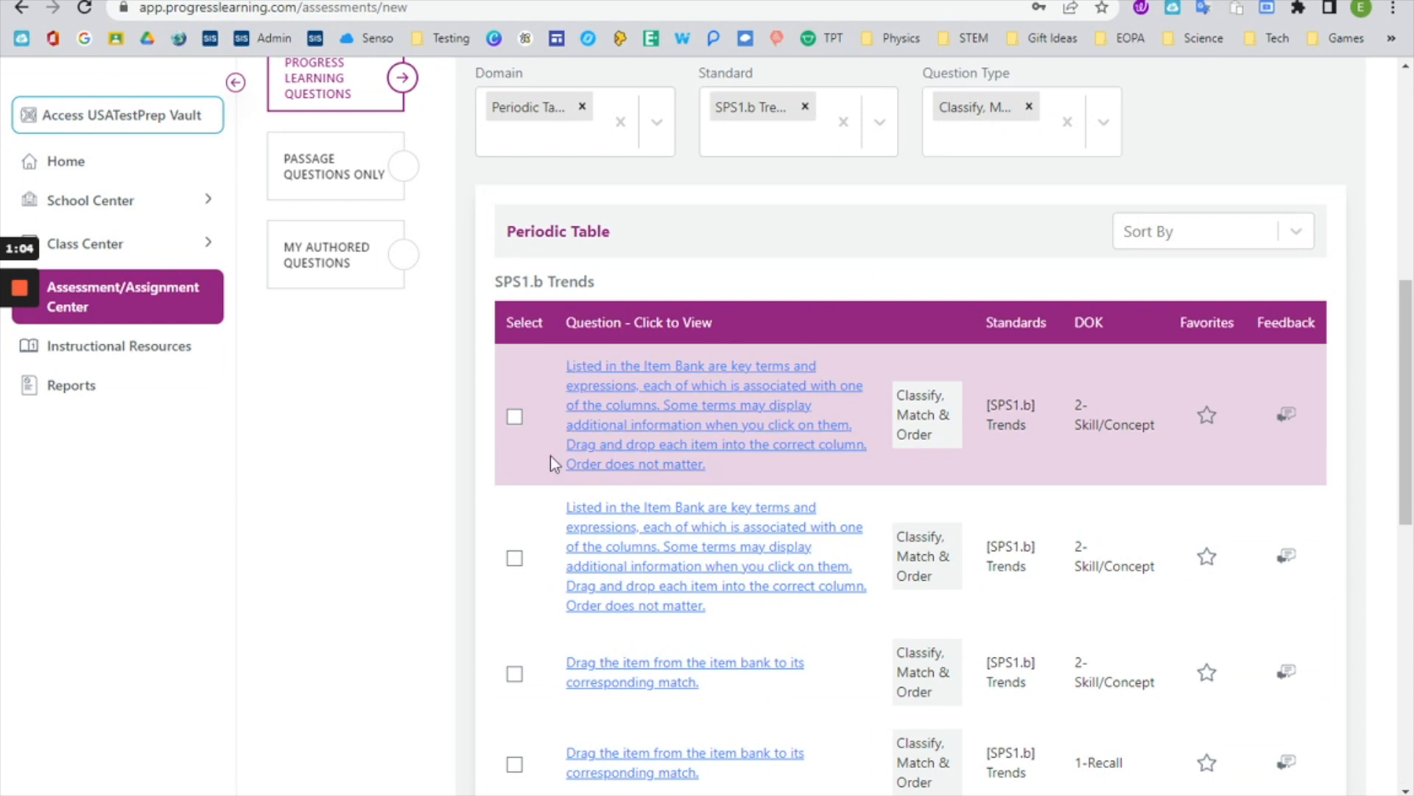
scroll(537, 440, down, 15)
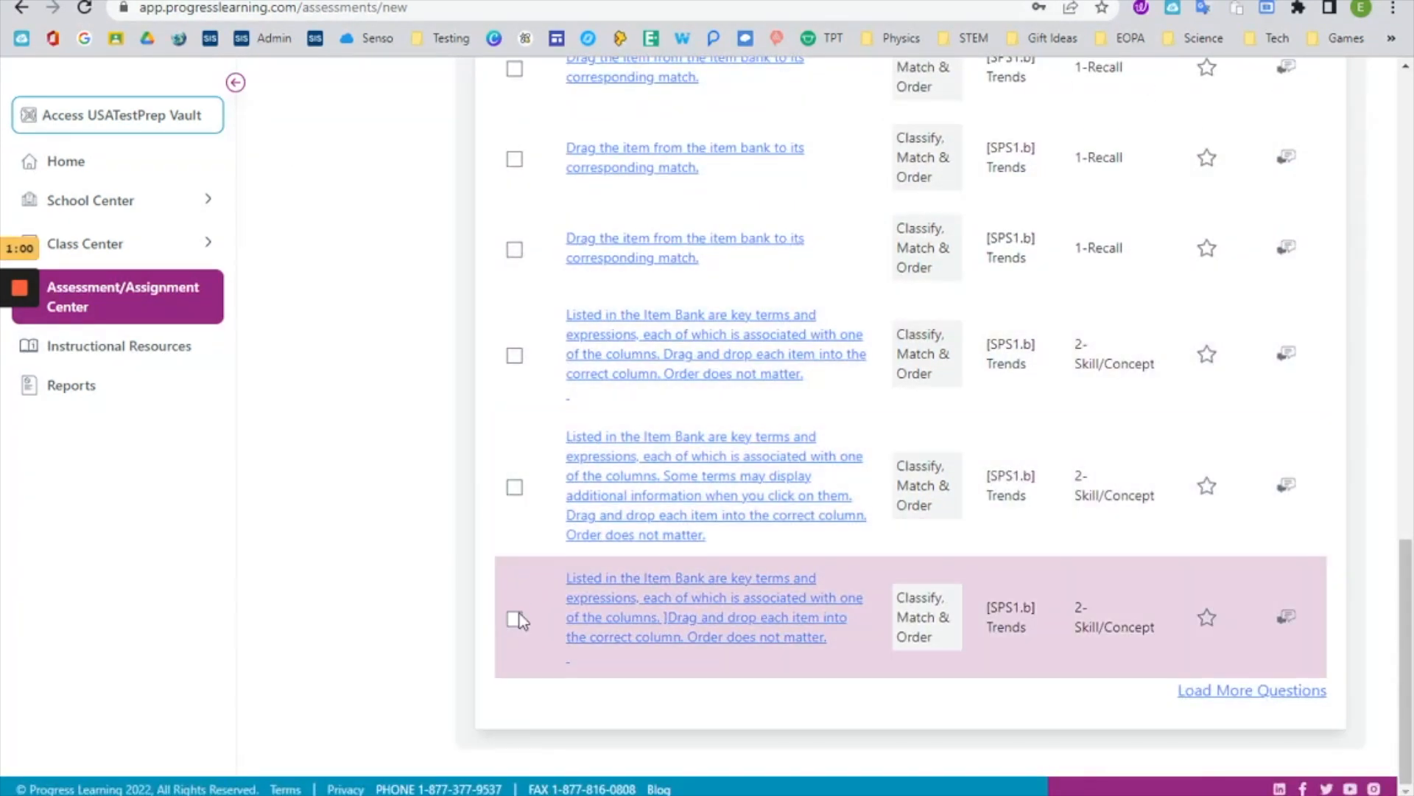
click(515, 619)
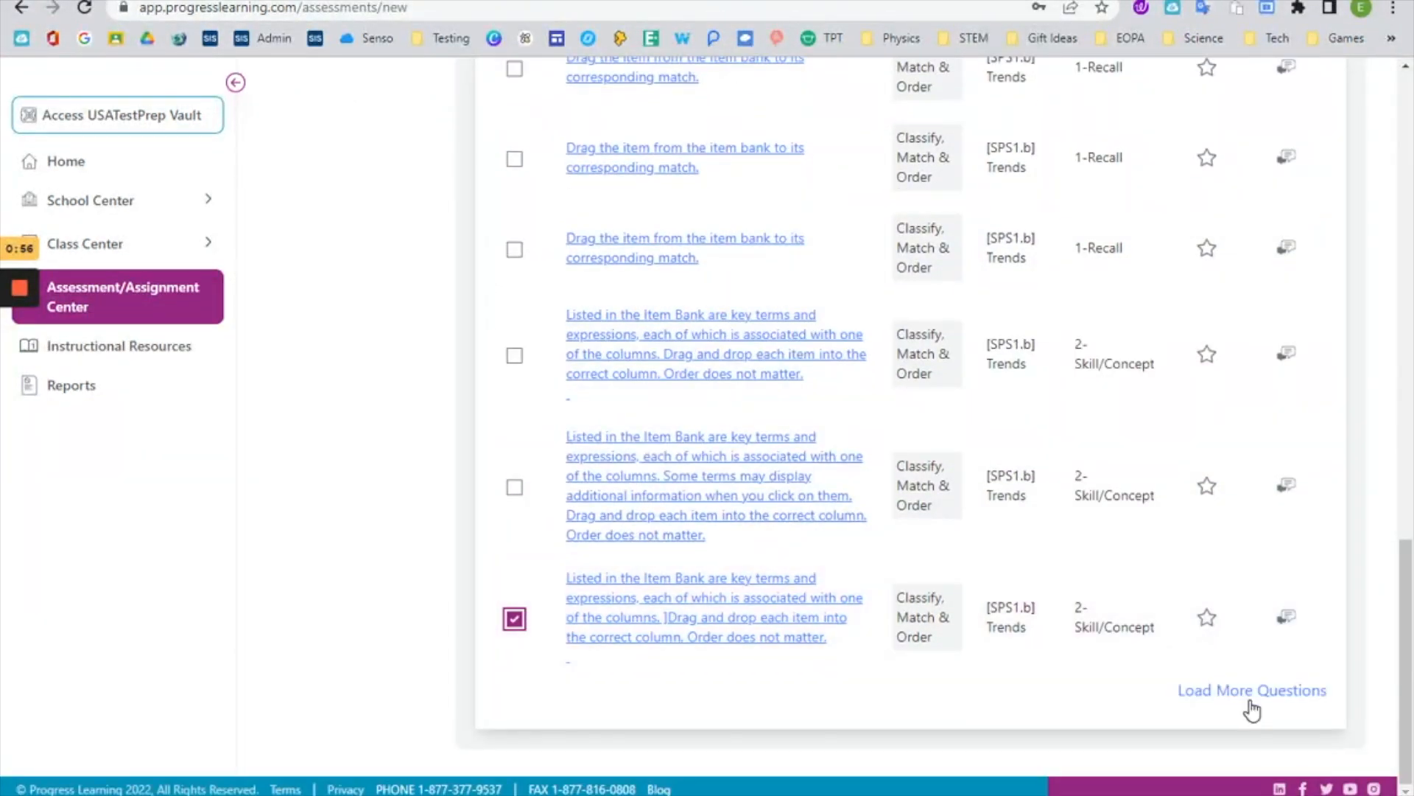
scroll(1248, 711, up, 12)
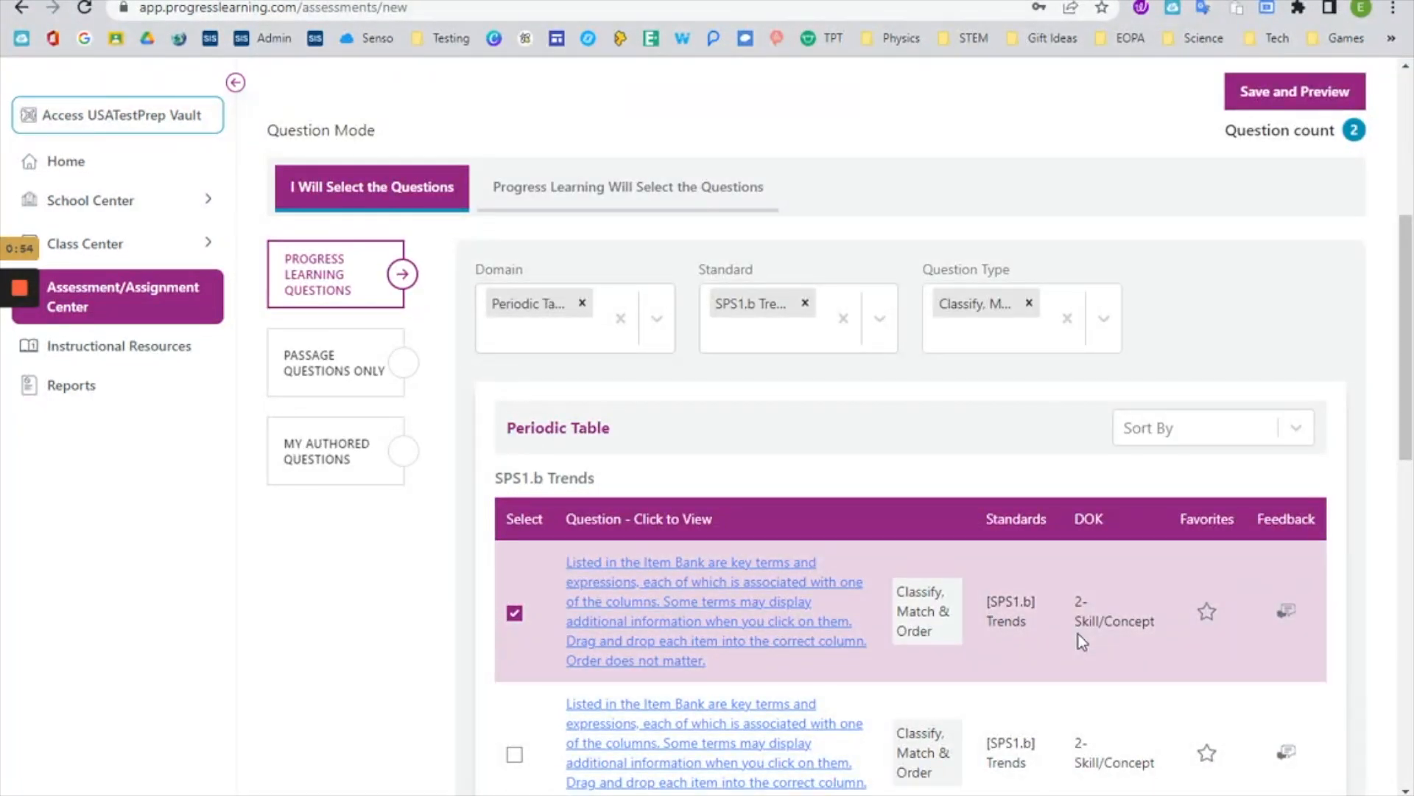
scroll(1078, 633, up, 1)
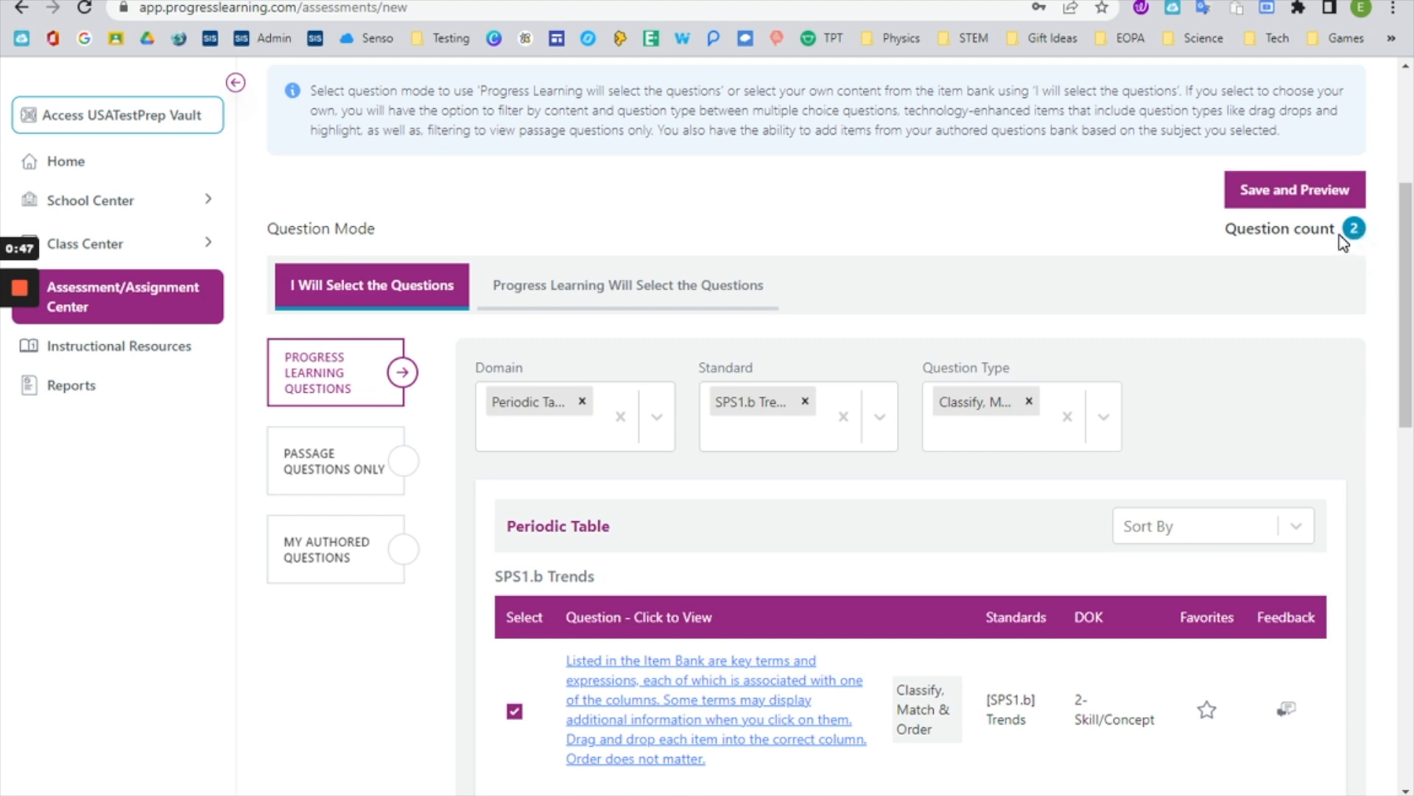
- Switch to passage questions only and filter them by the Law of Conservation of Matter domain and the SPS3.b standard
click(324, 471)
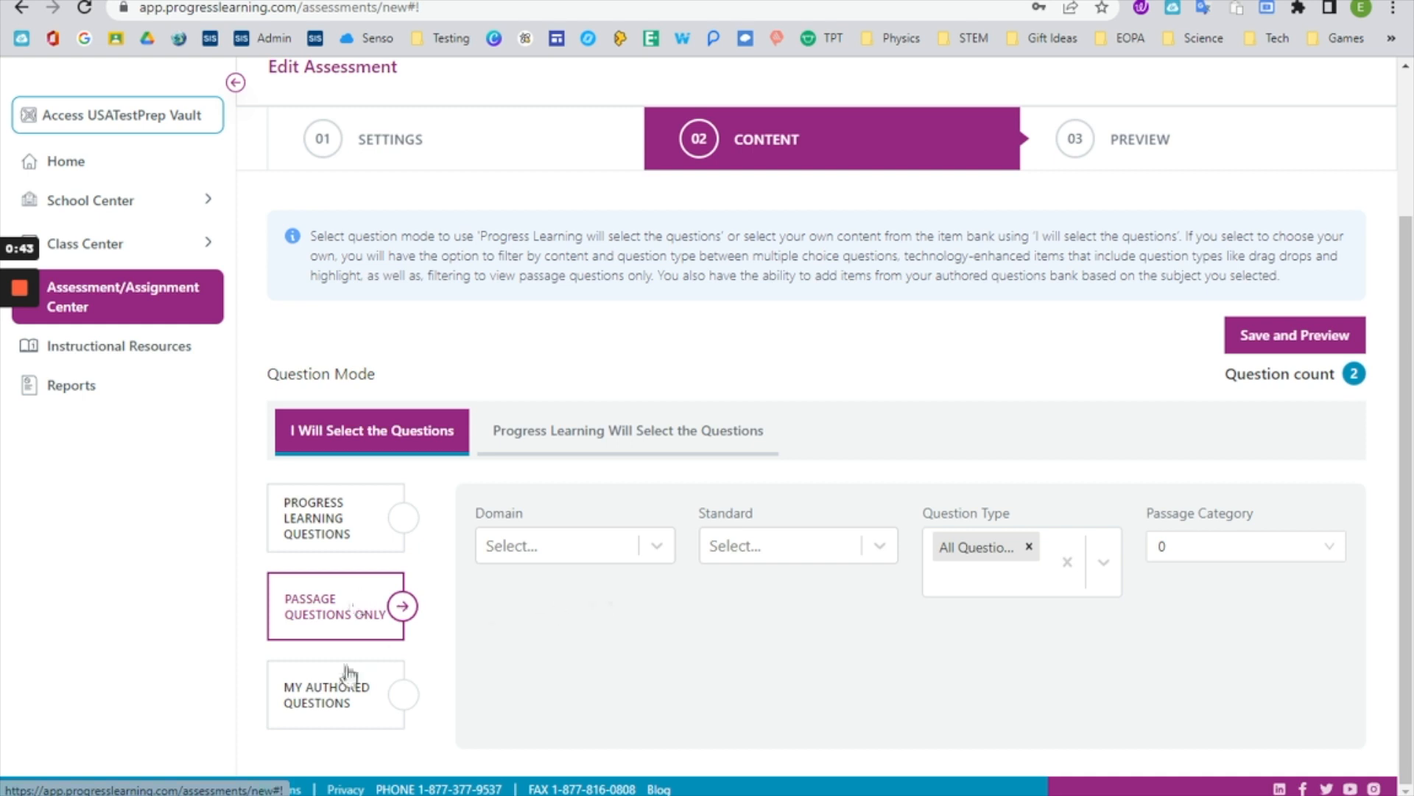
click(554, 556)
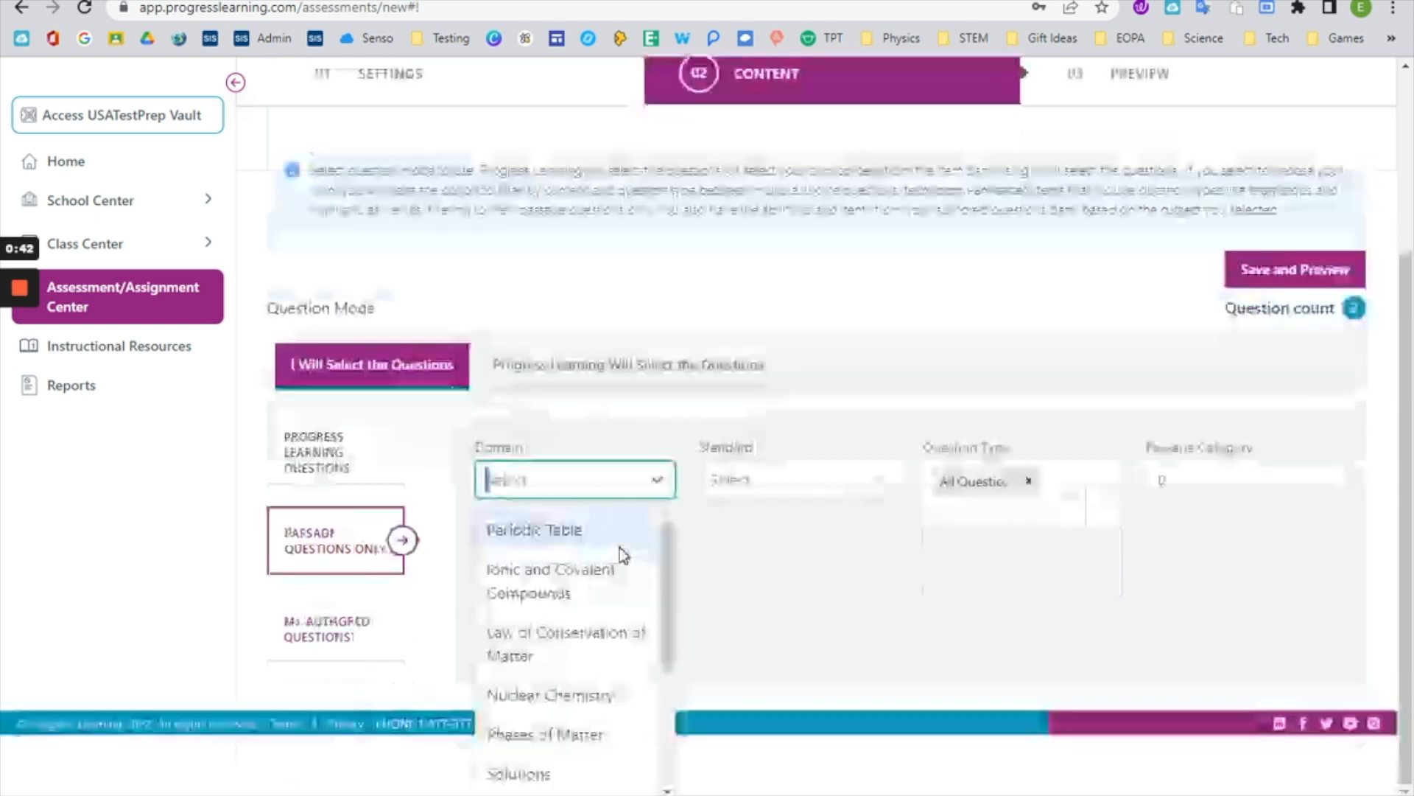
click(579, 645)
click(802, 490)
click(775, 741)
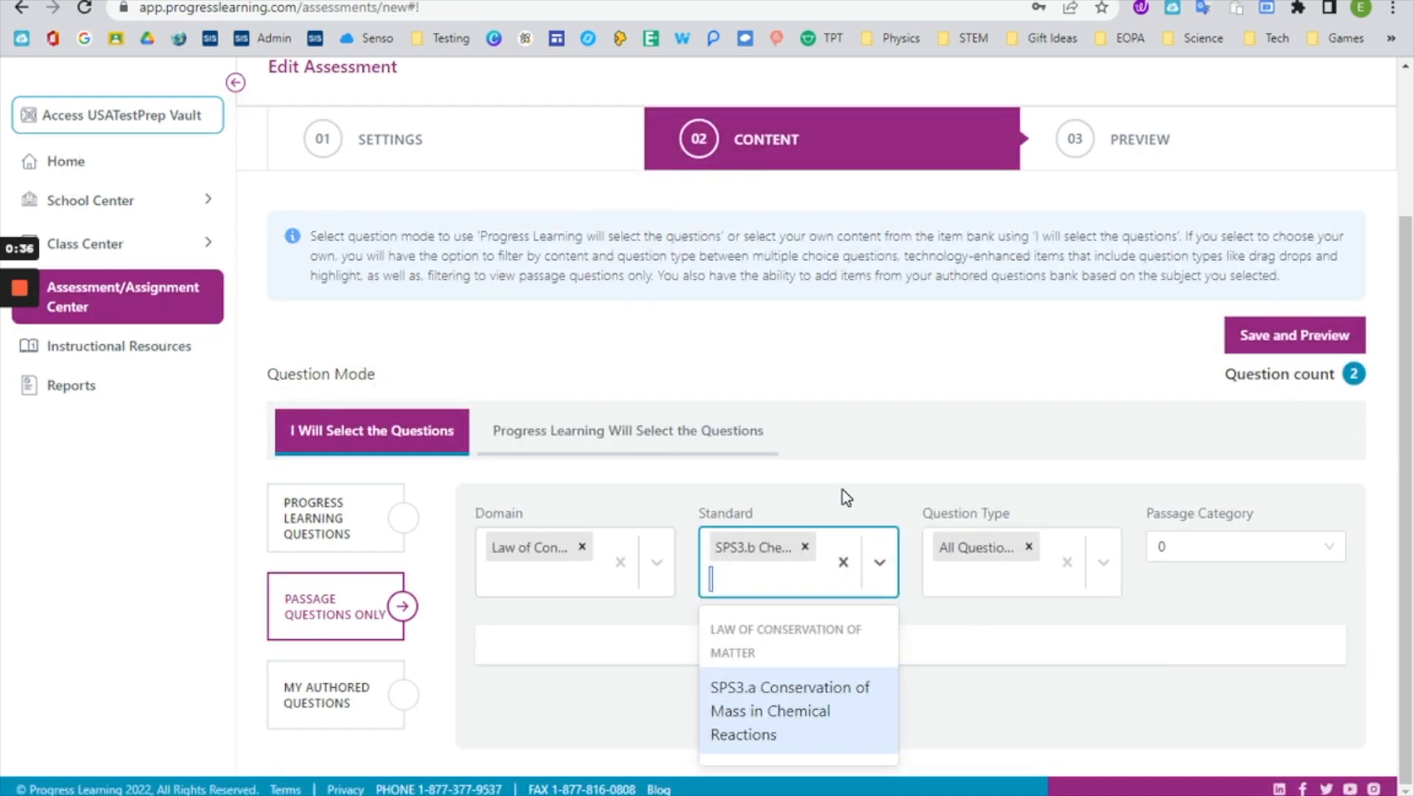
- Show the self-authored questions, and let Progress Learning select the questions for a small assessment of 20 questions
click(681, 654)
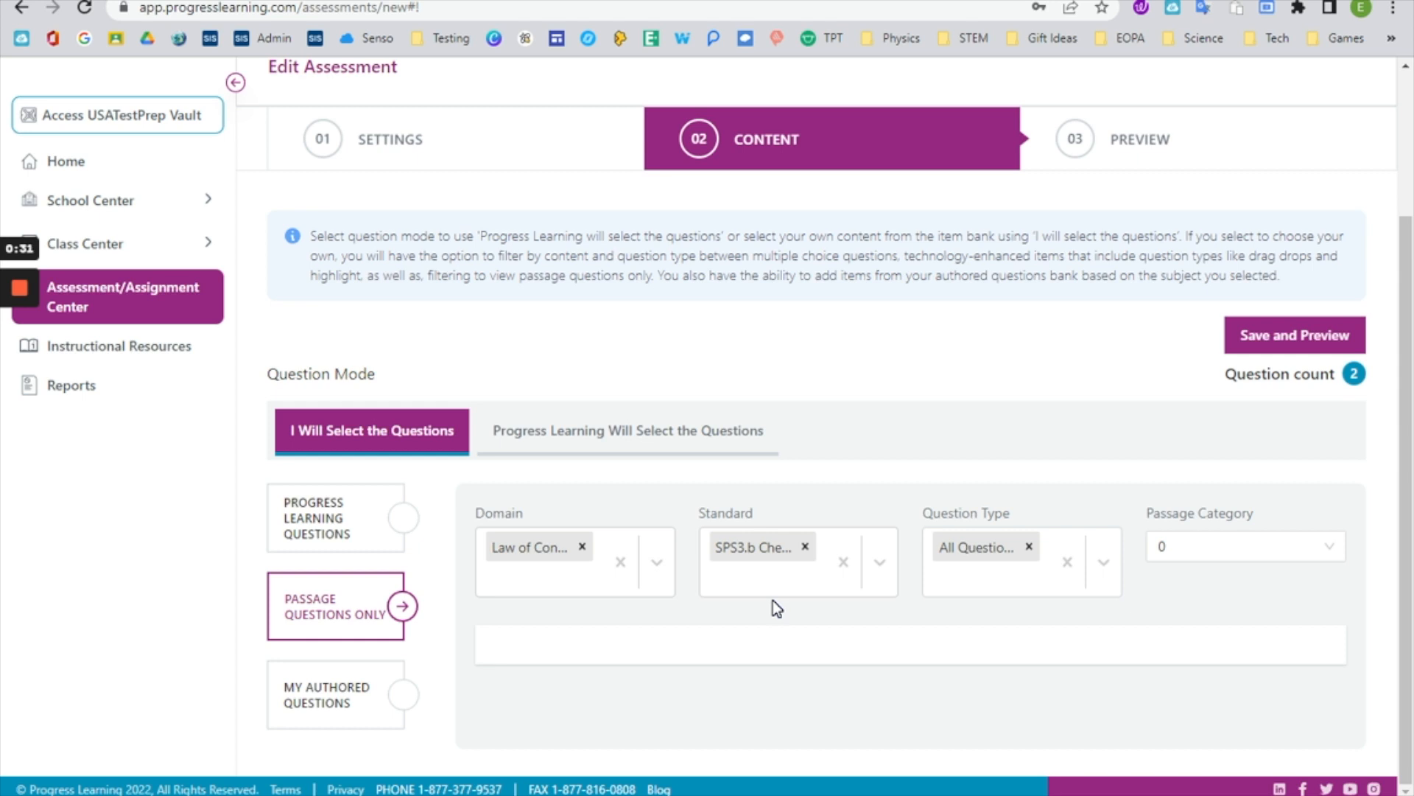
click(362, 705)
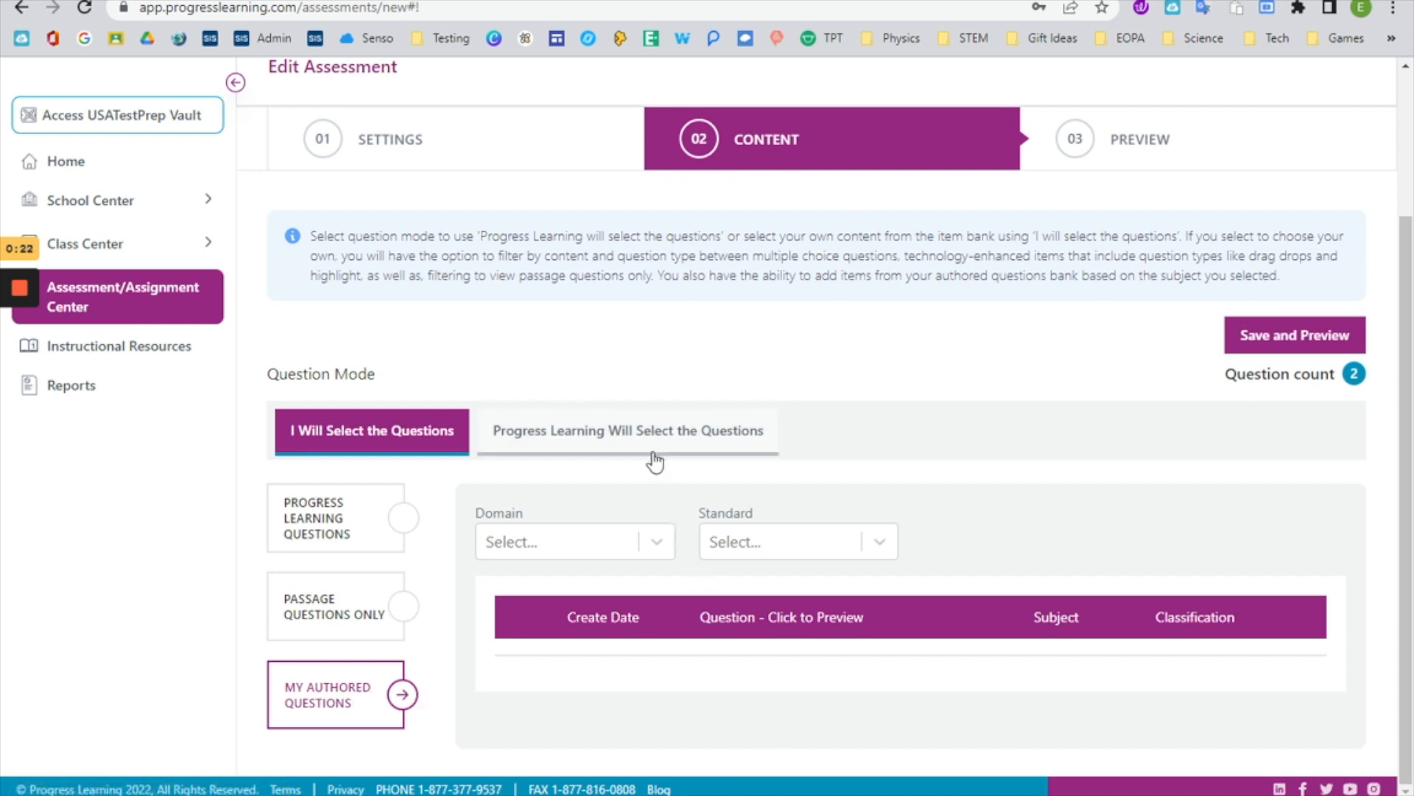
click(624, 438)
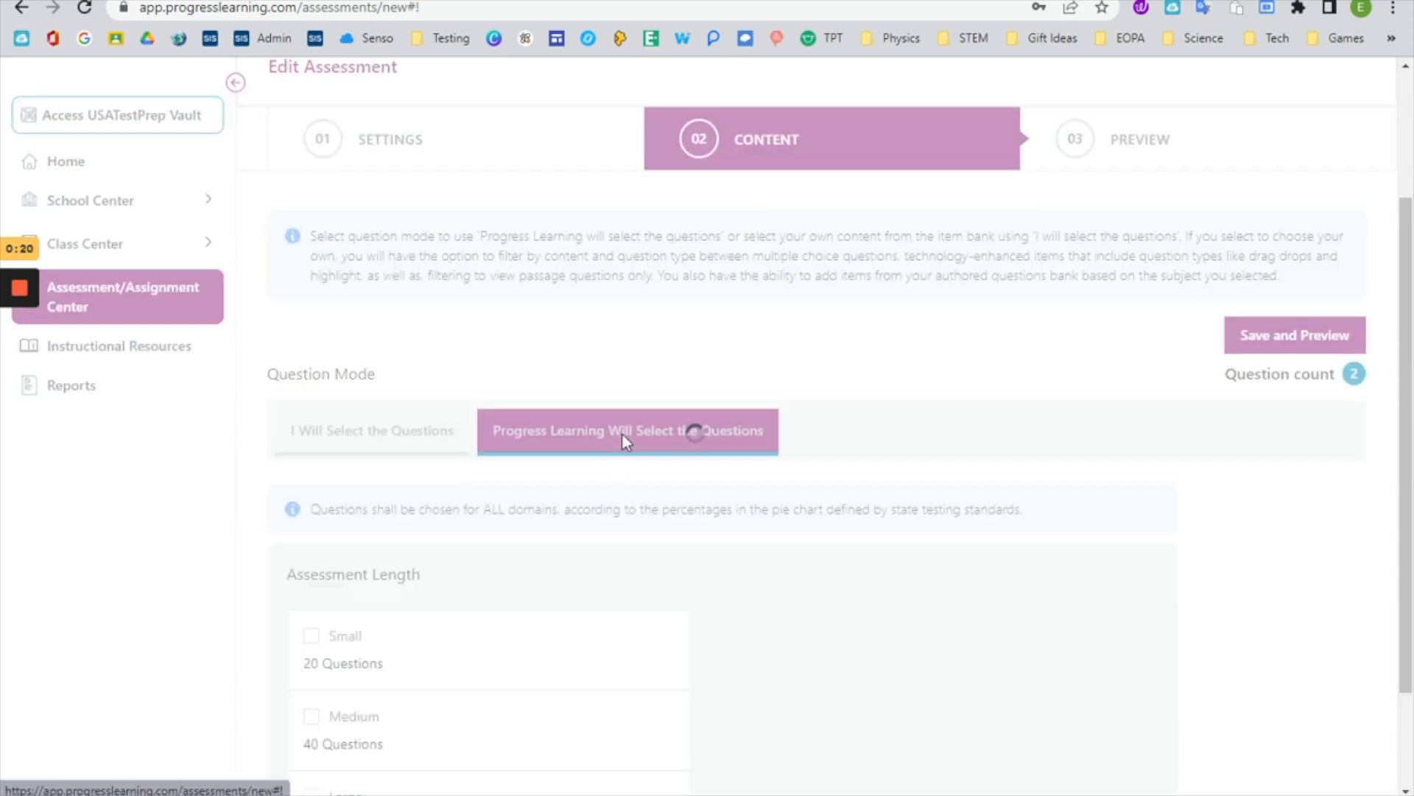
scroll(814, 480, down, 2)
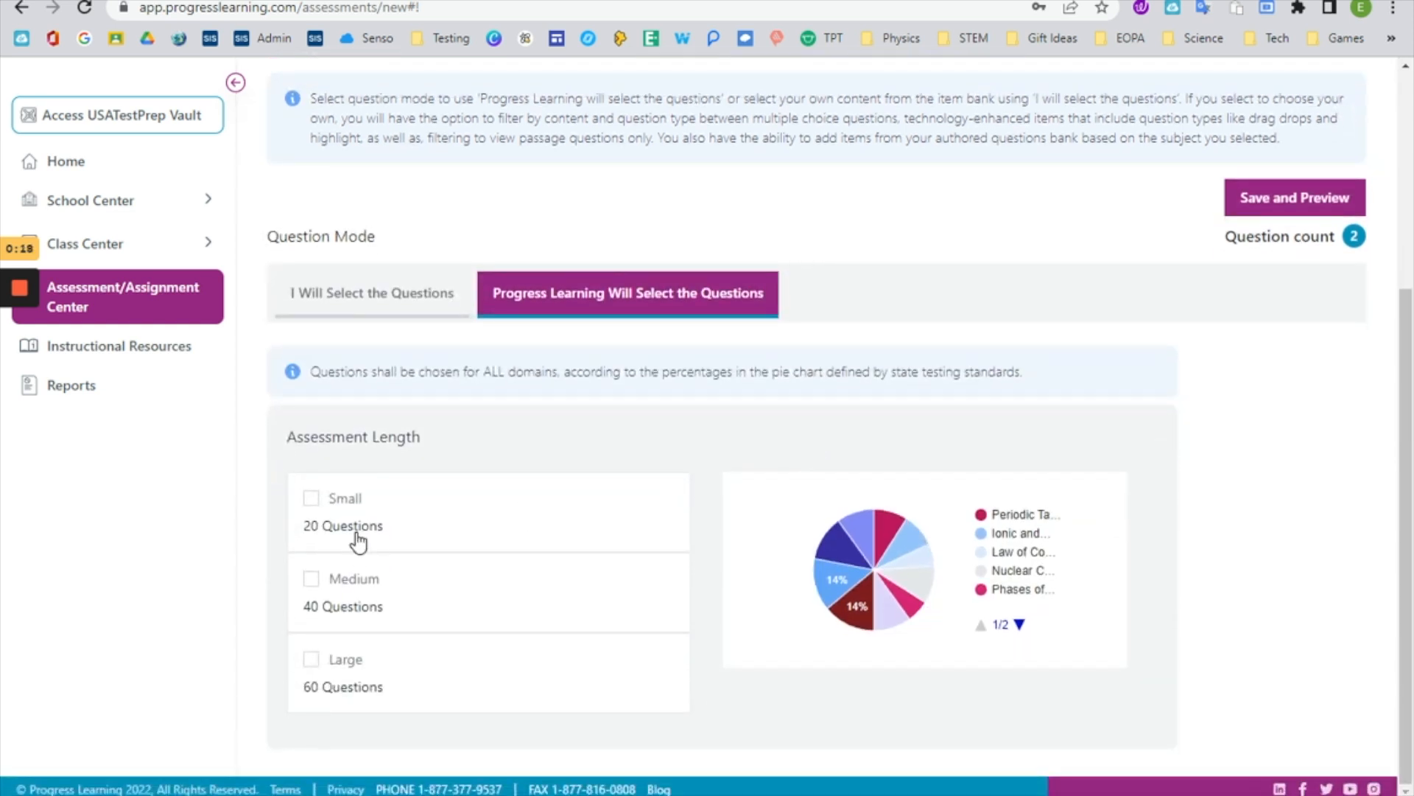
click(305, 505)
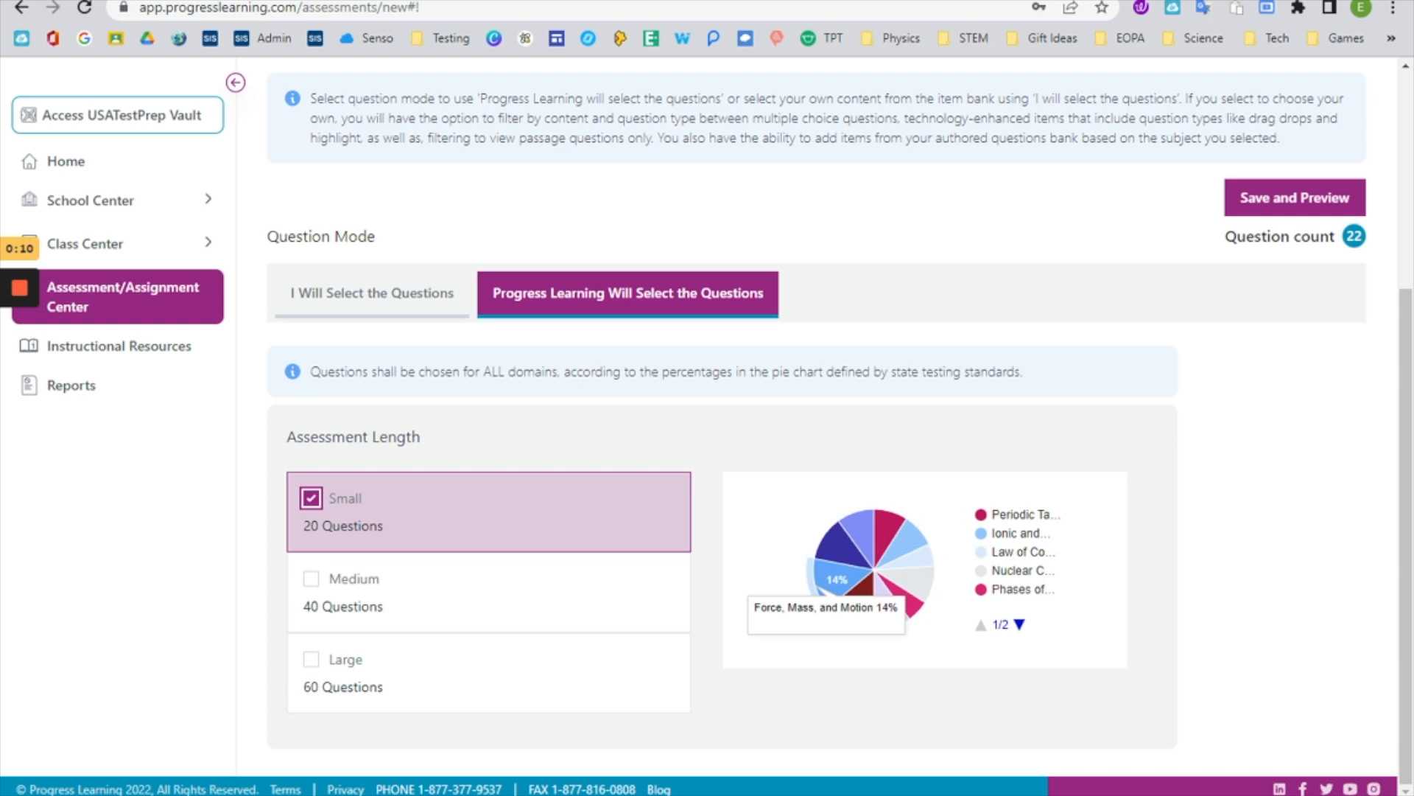
- Save the question selection and open the assessment's preview
click(402, 298)
scroll(711, 498, down, 2)
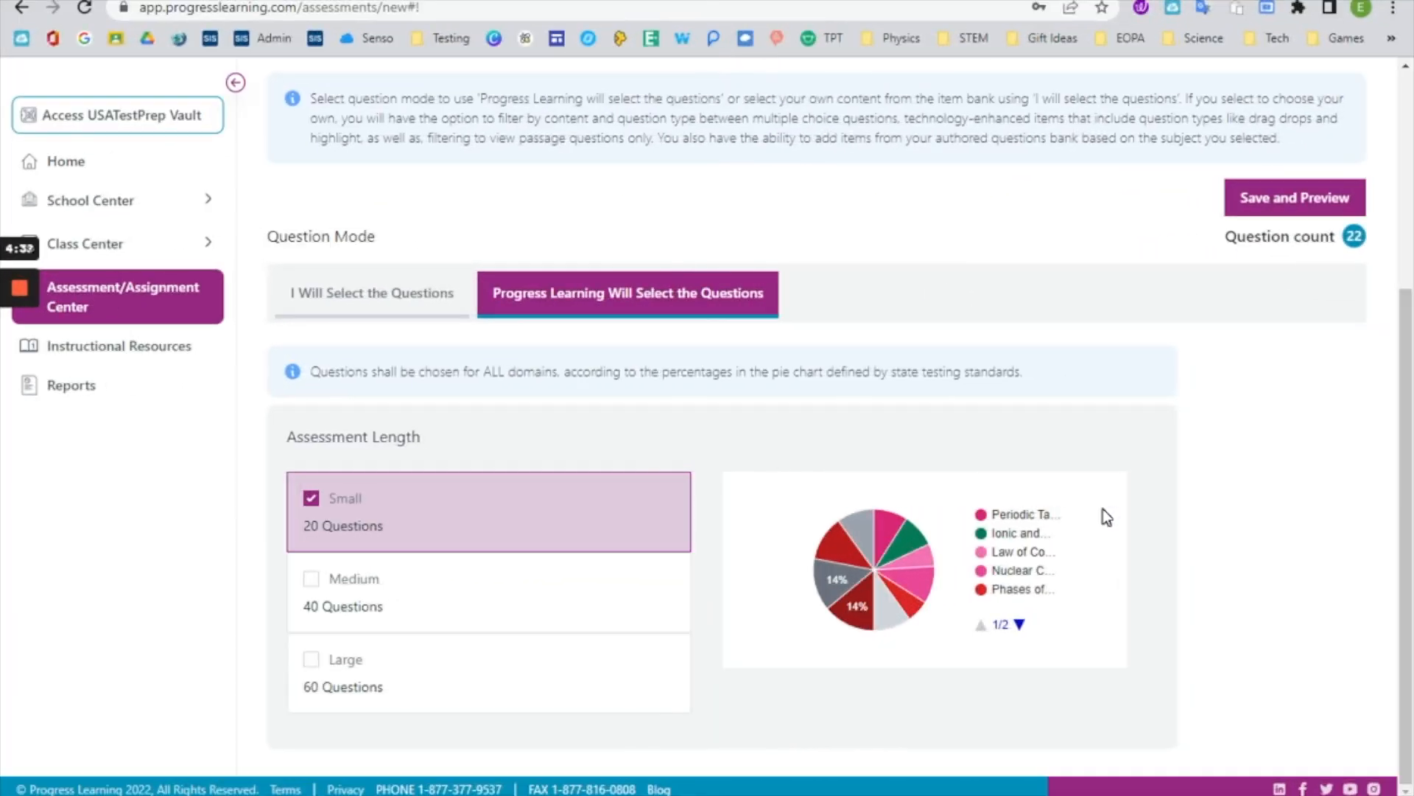
click(1312, 218)
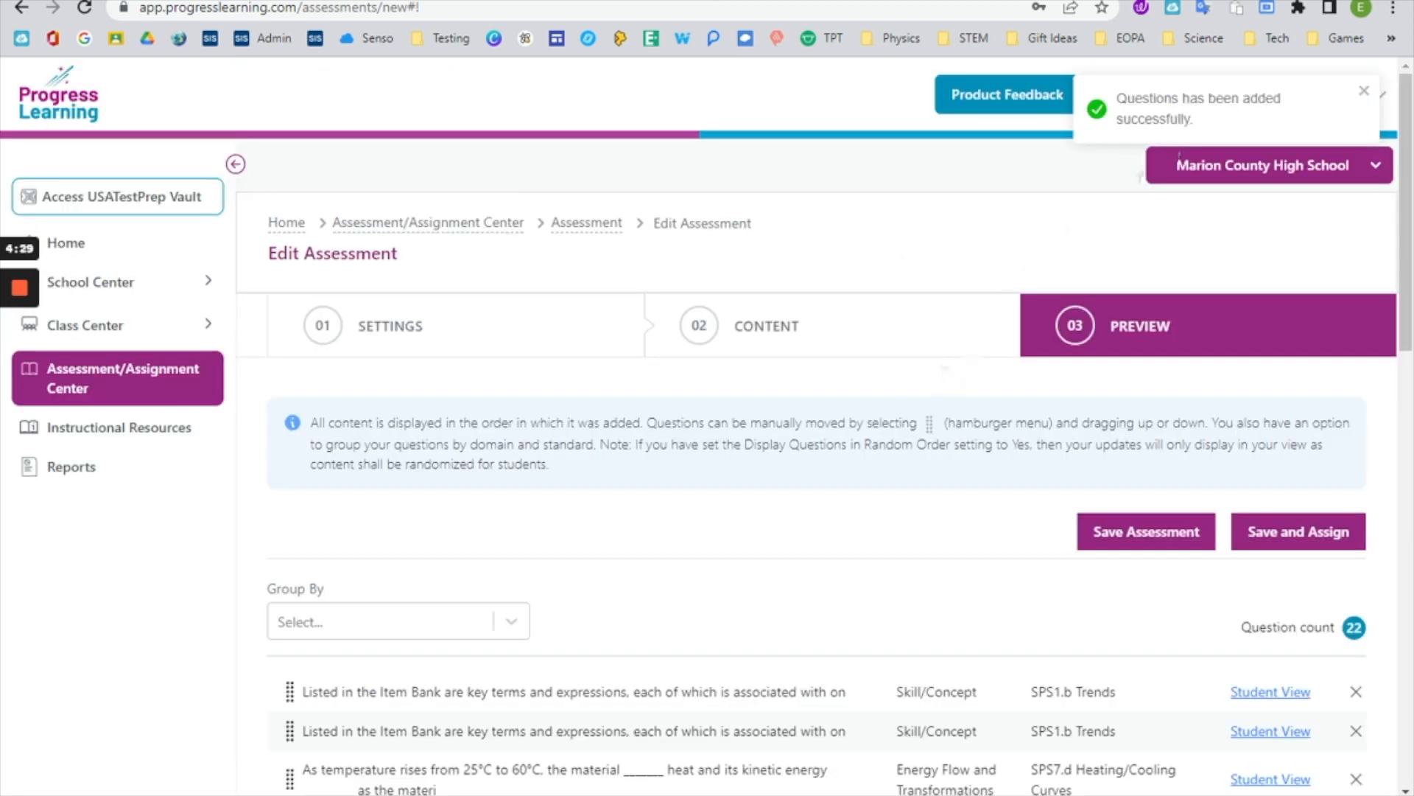
- Reorder the questions, moving the underwear question between the two Item Bank questions and the temperature question below "Which waves move by replacing one particle with another?"
scroll(834, 469, down, 3)
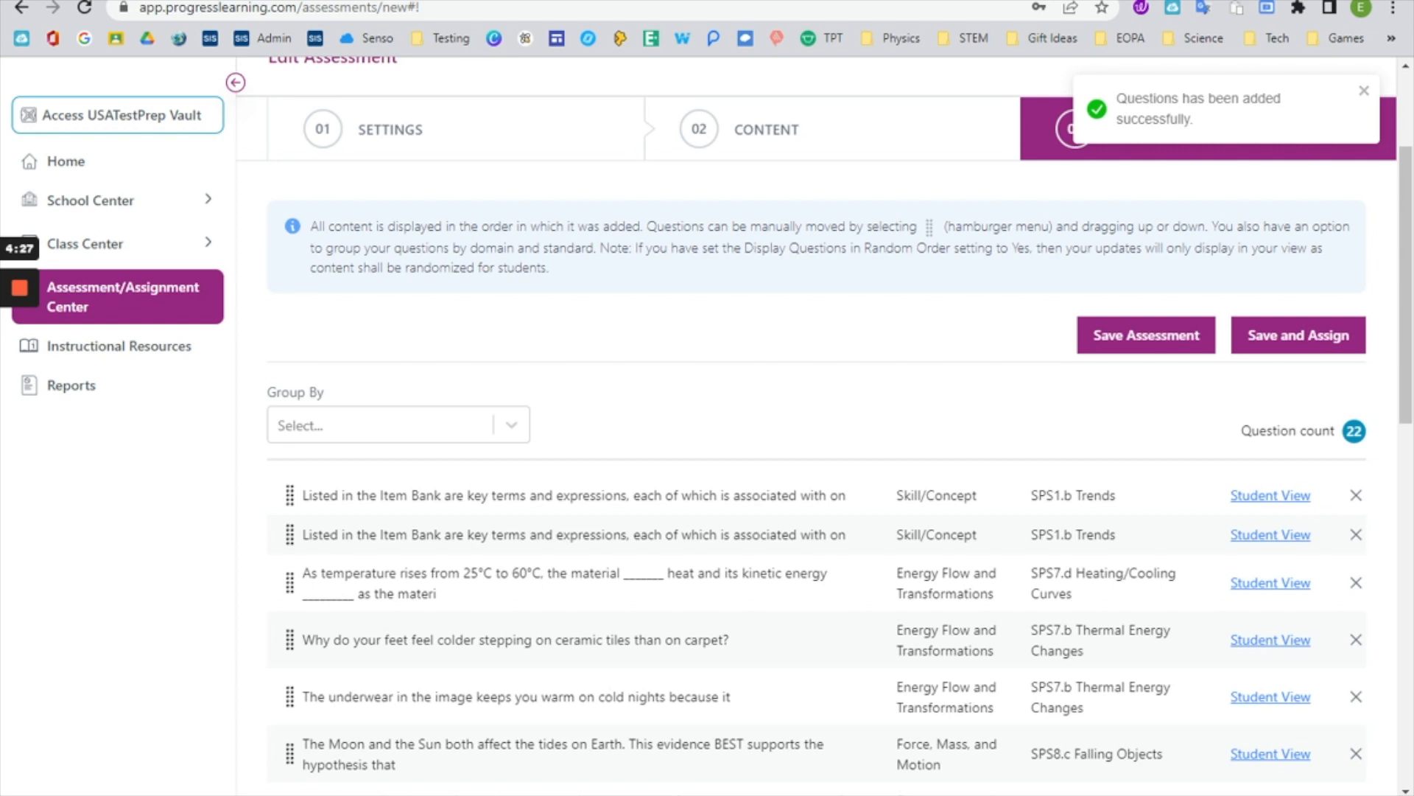
scroll(553, 507, down, 2)
drag(289, 598, 295, 445)
drag(289, 543, 327, 624)
scroll(301, 685, down, 1)
scroll(1006, 644, up, 1)
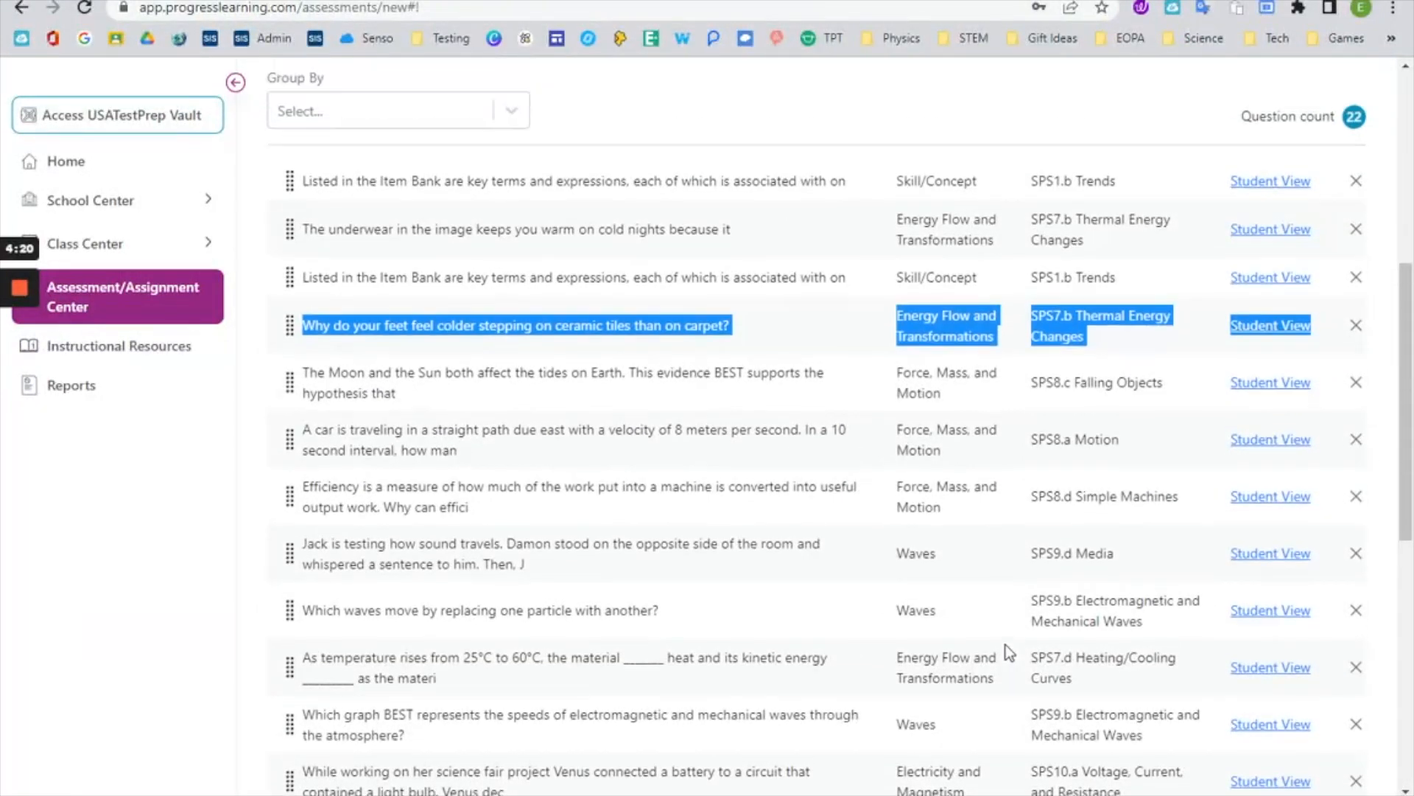
click(975, 188)
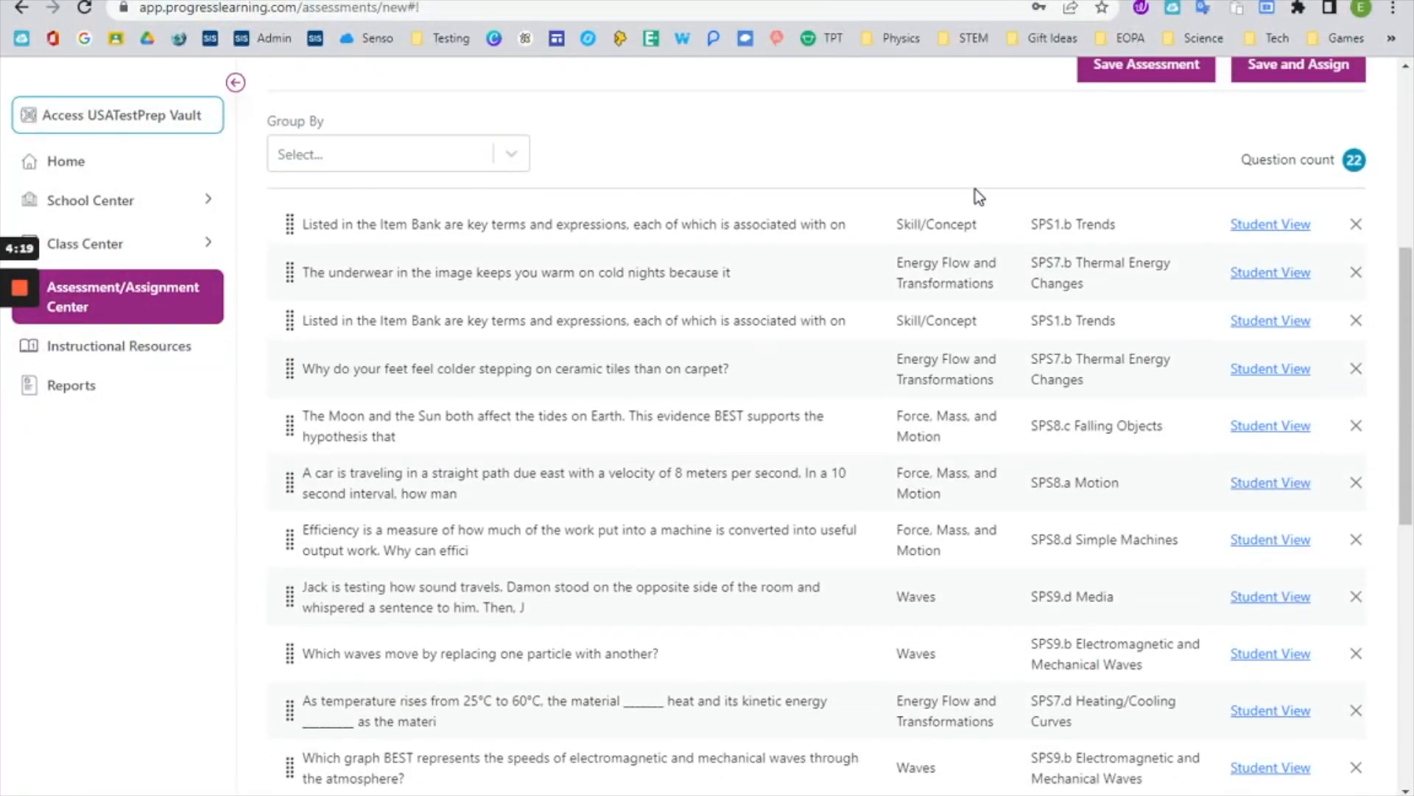
- View the first question as students see it, and remove the SPS4.b Half-Life question from the assessment
click(1278, 230)
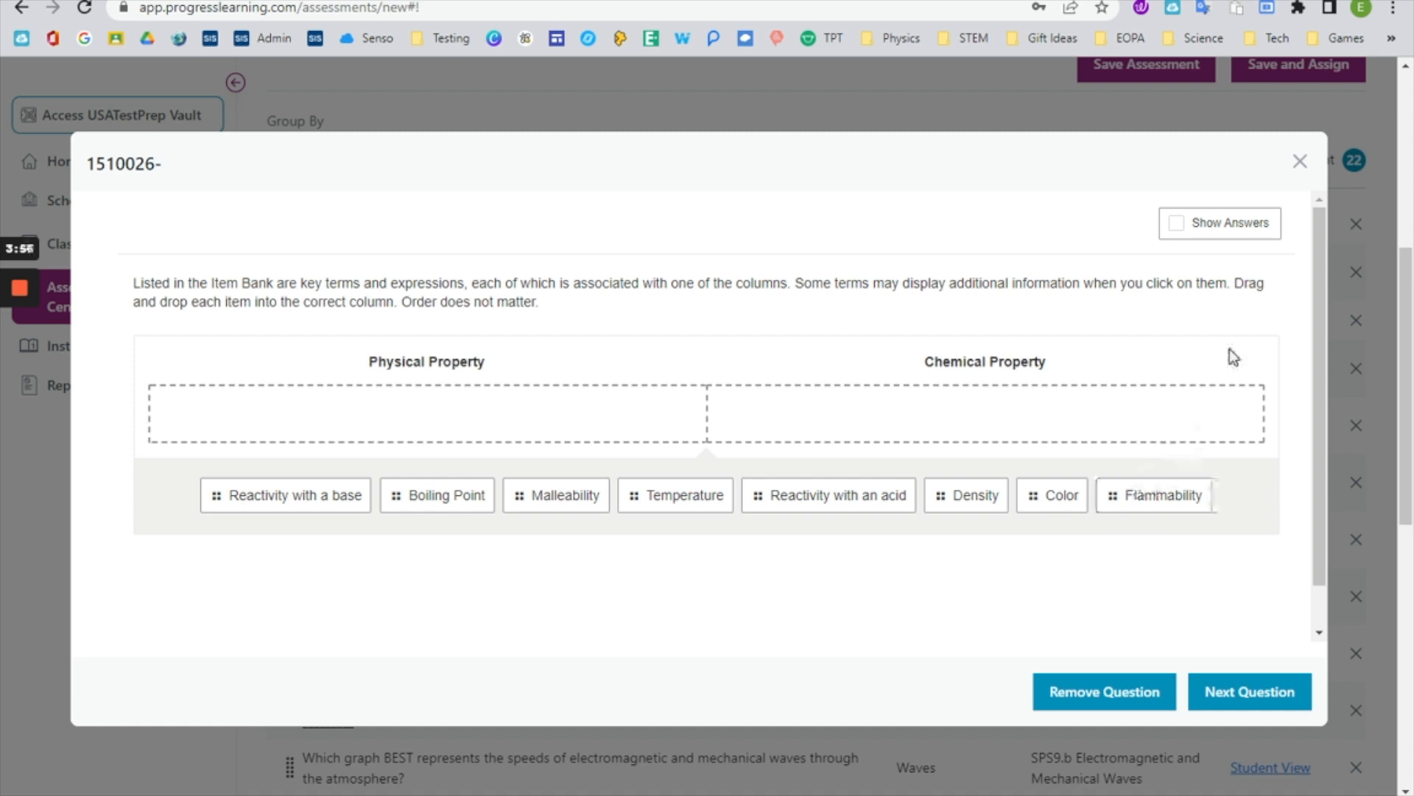
click(1304, 160)
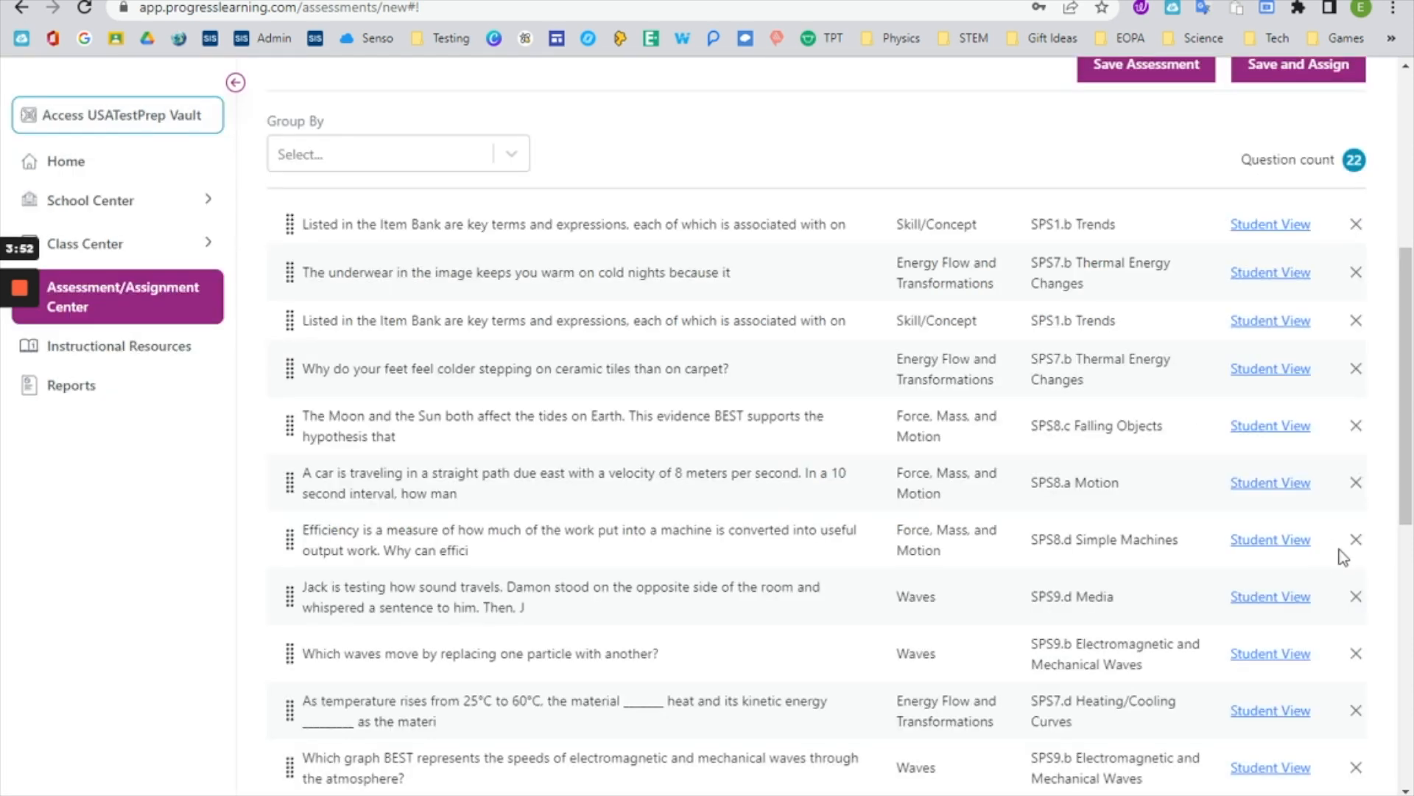
scroll(1356, 578, down, 5)
click(1356, 577)
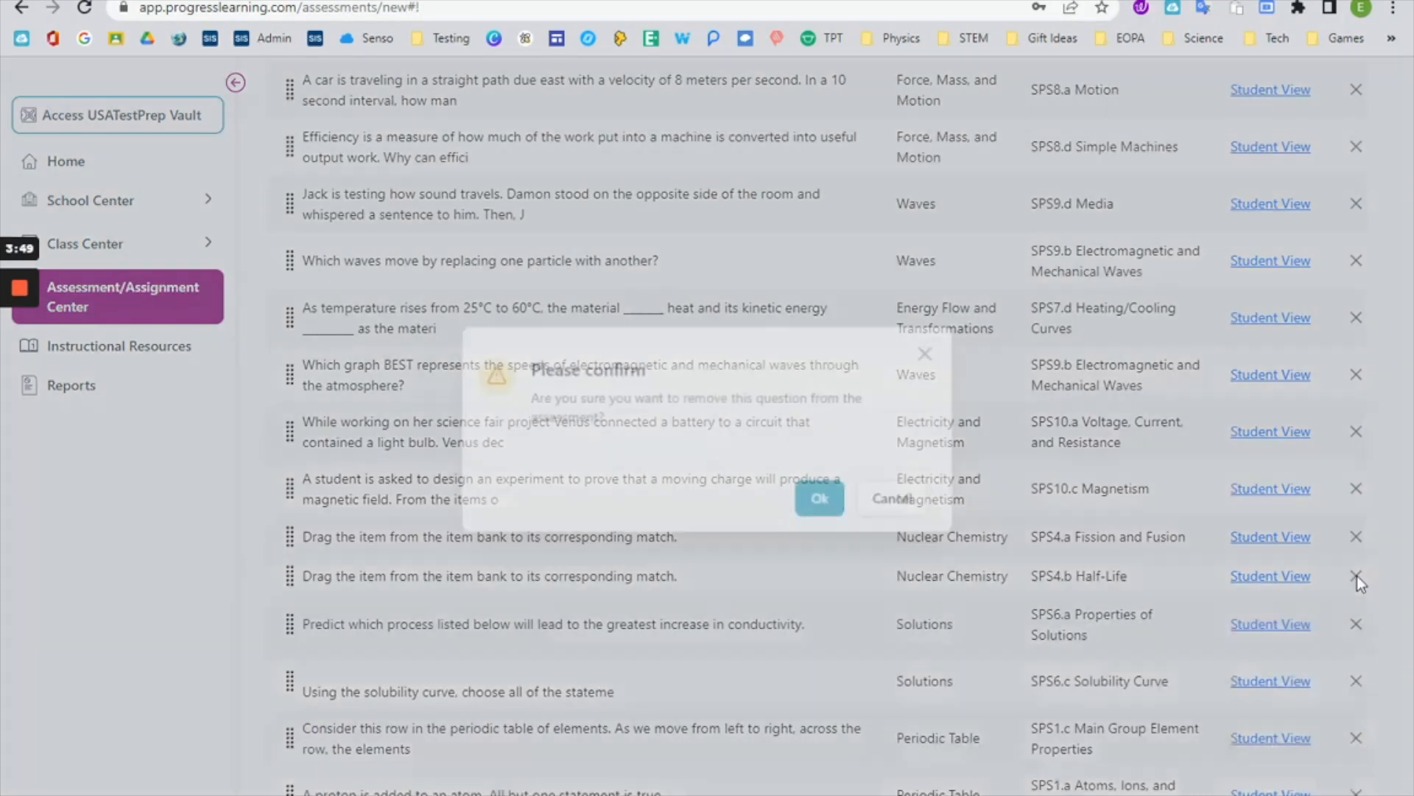
click(822, 501)
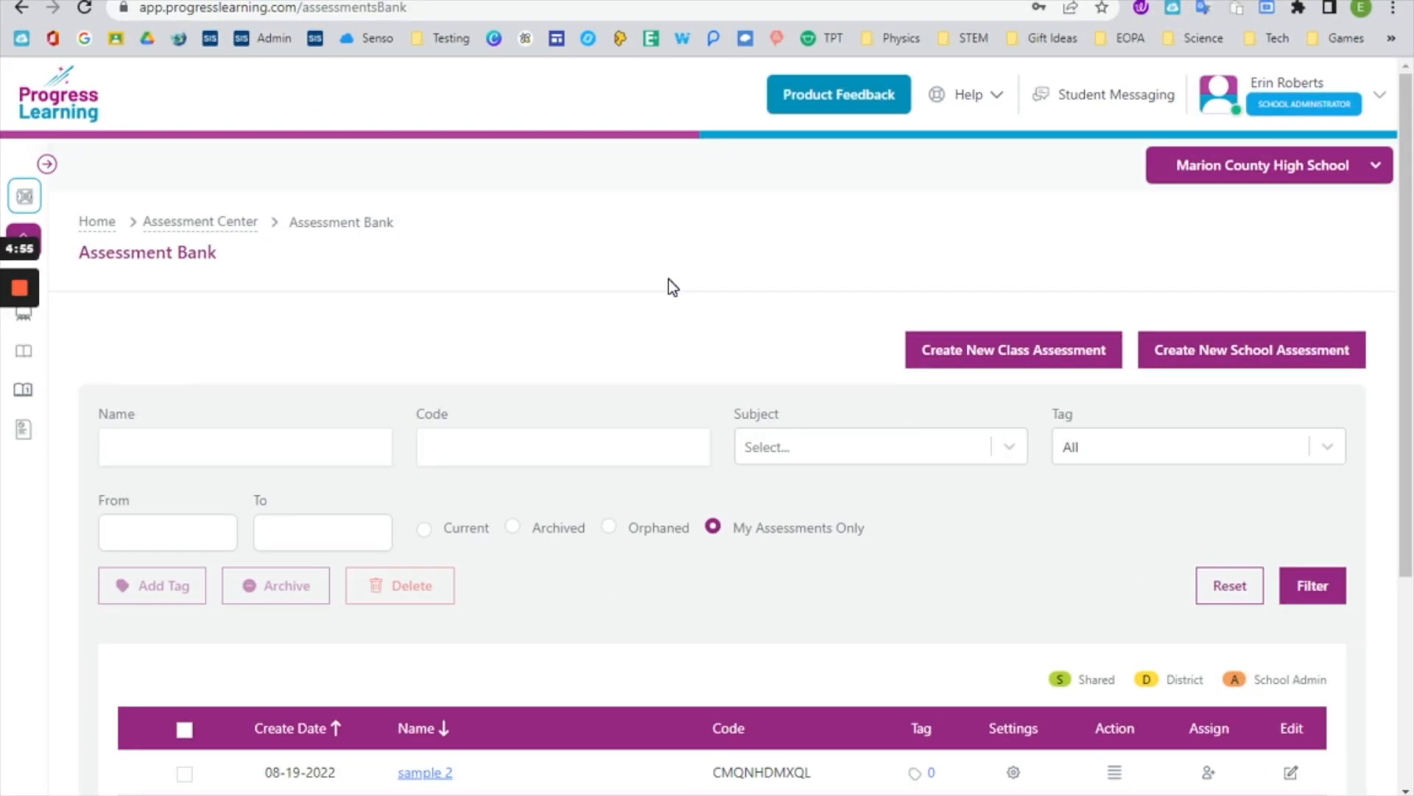
- Check which actions are available for the Sample assessment in the assessment bank
scroll(688, 404, down, 3)
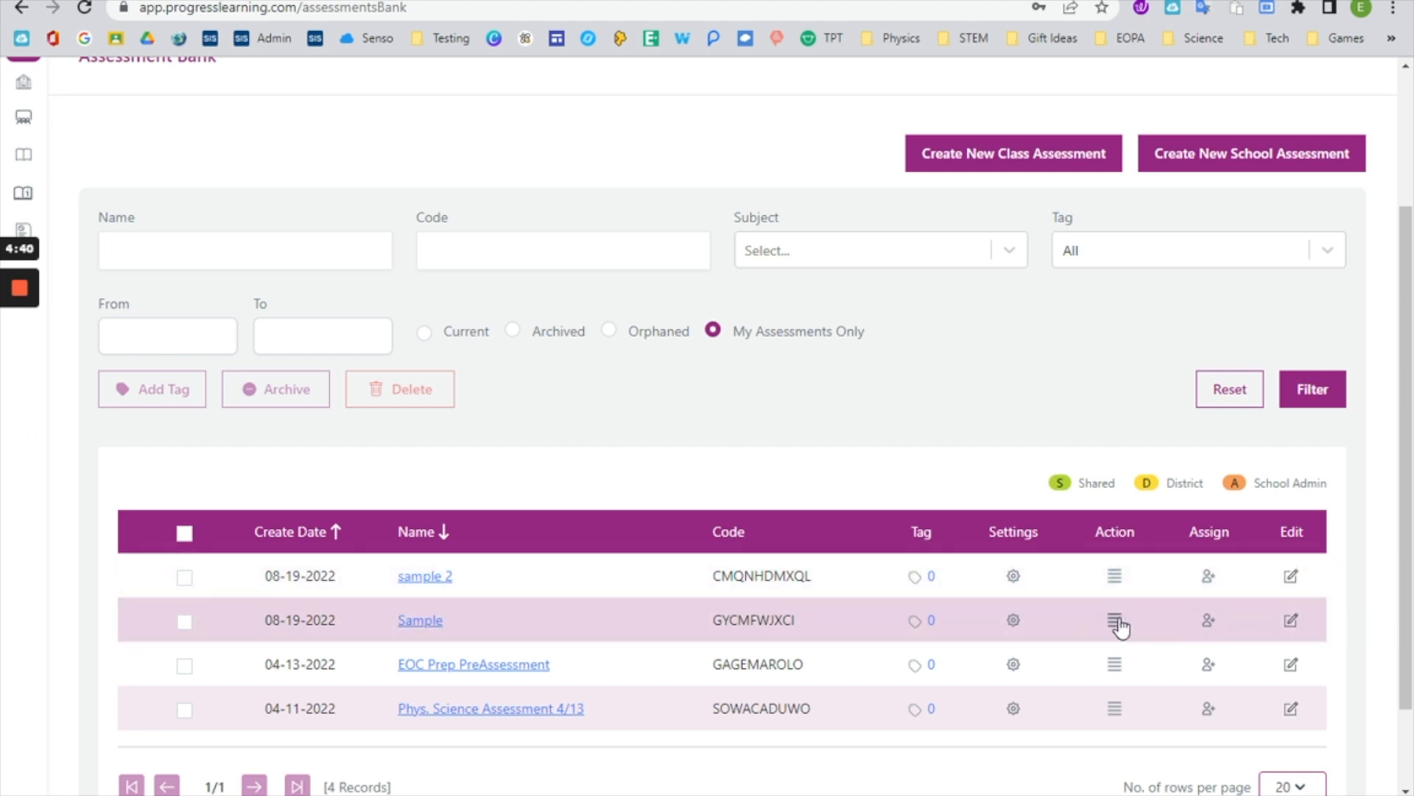
click(1117, 623)
scroll(1072, 685, down, 1)
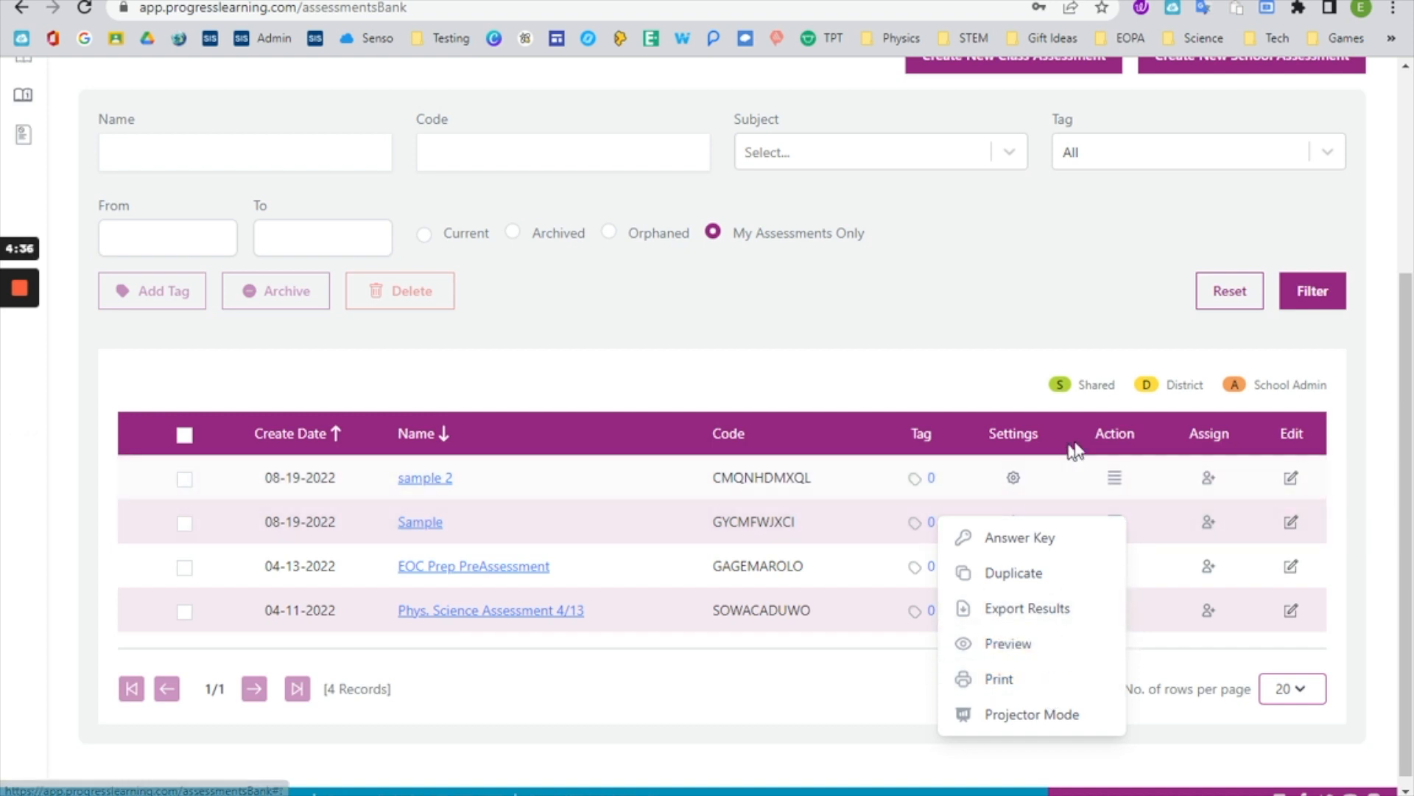
click(1078, 451)
- Delete only the Sample assessment from the assessment bank, entering "delete" as confirmation
click(184, 523)
click(184, 478)
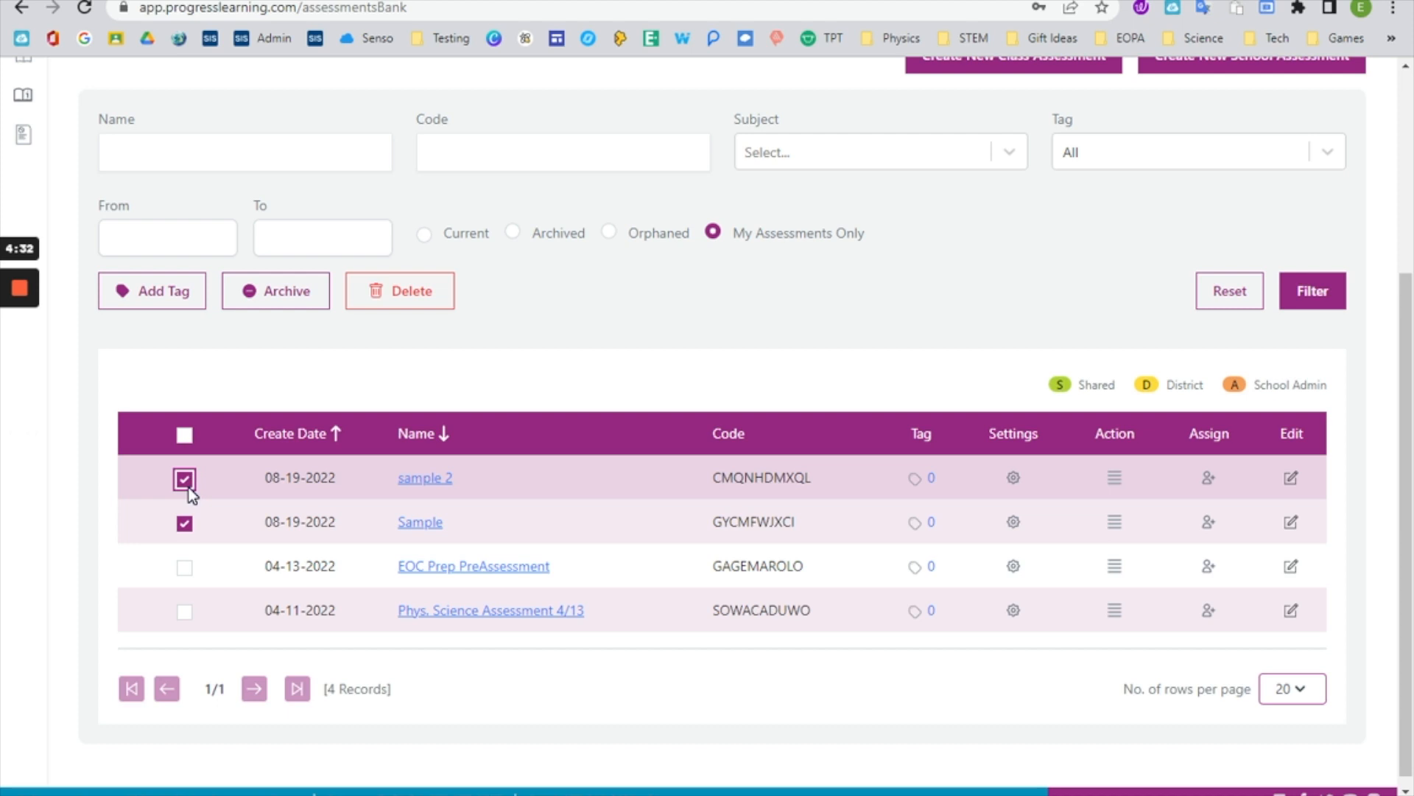
click(187, 487)
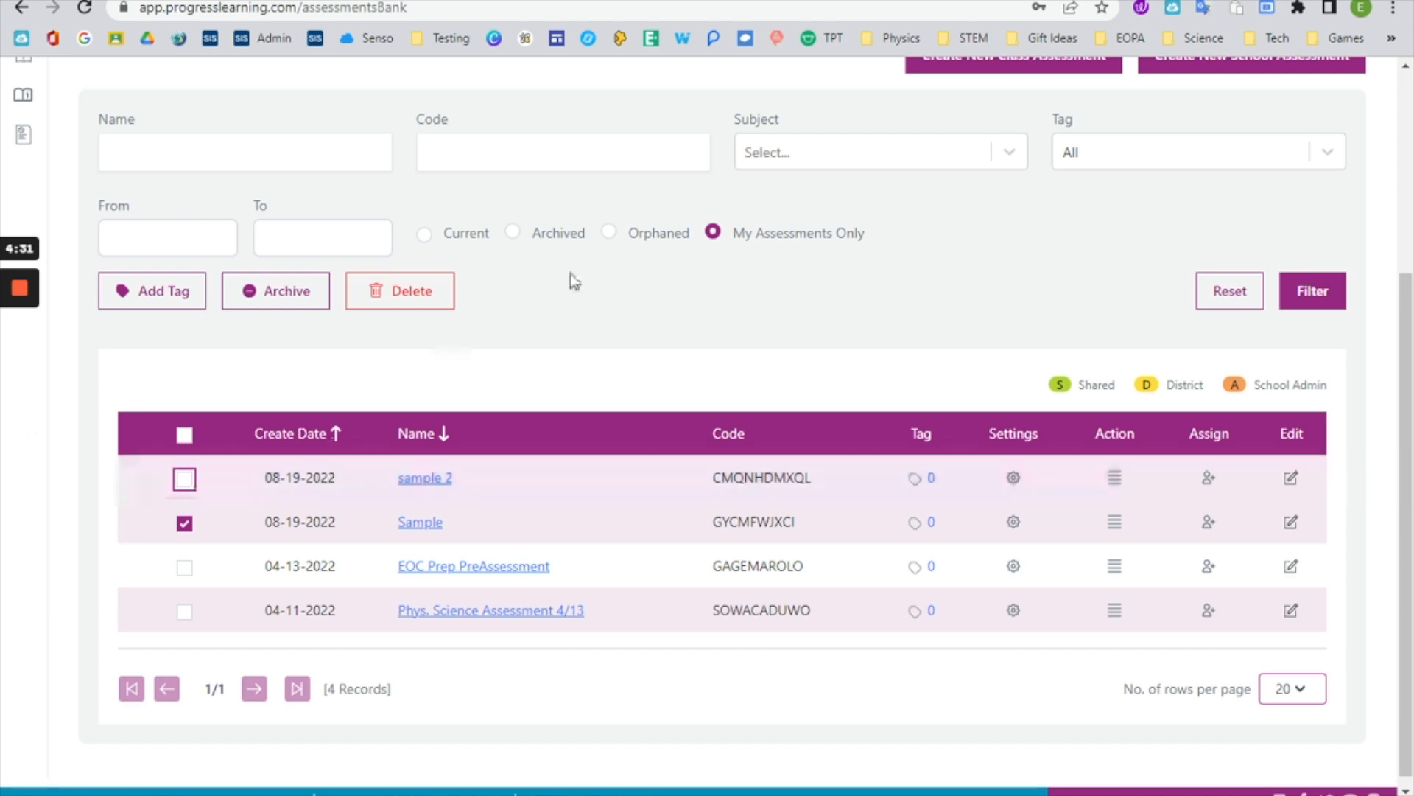
click(413, 295)
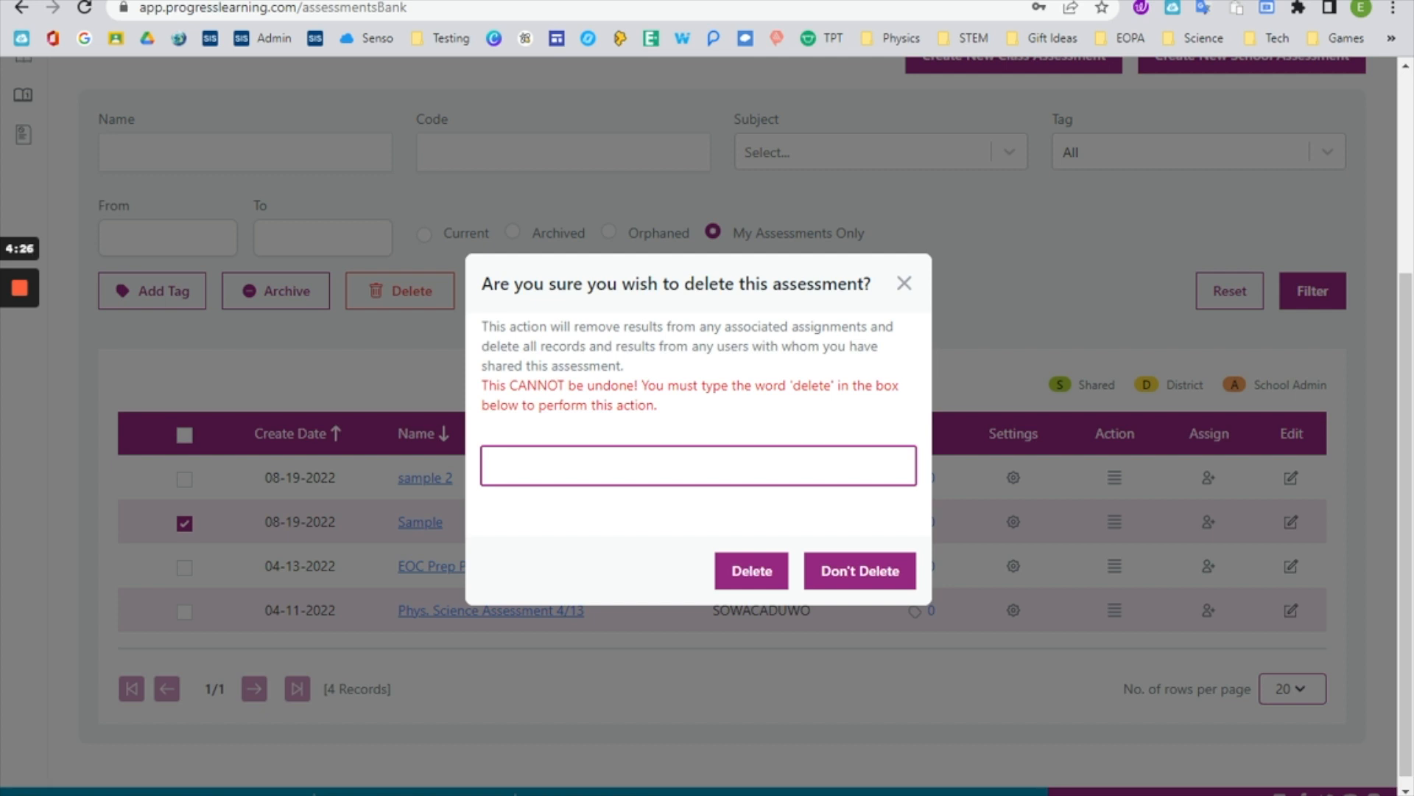
text(delete)
click(754, 580)
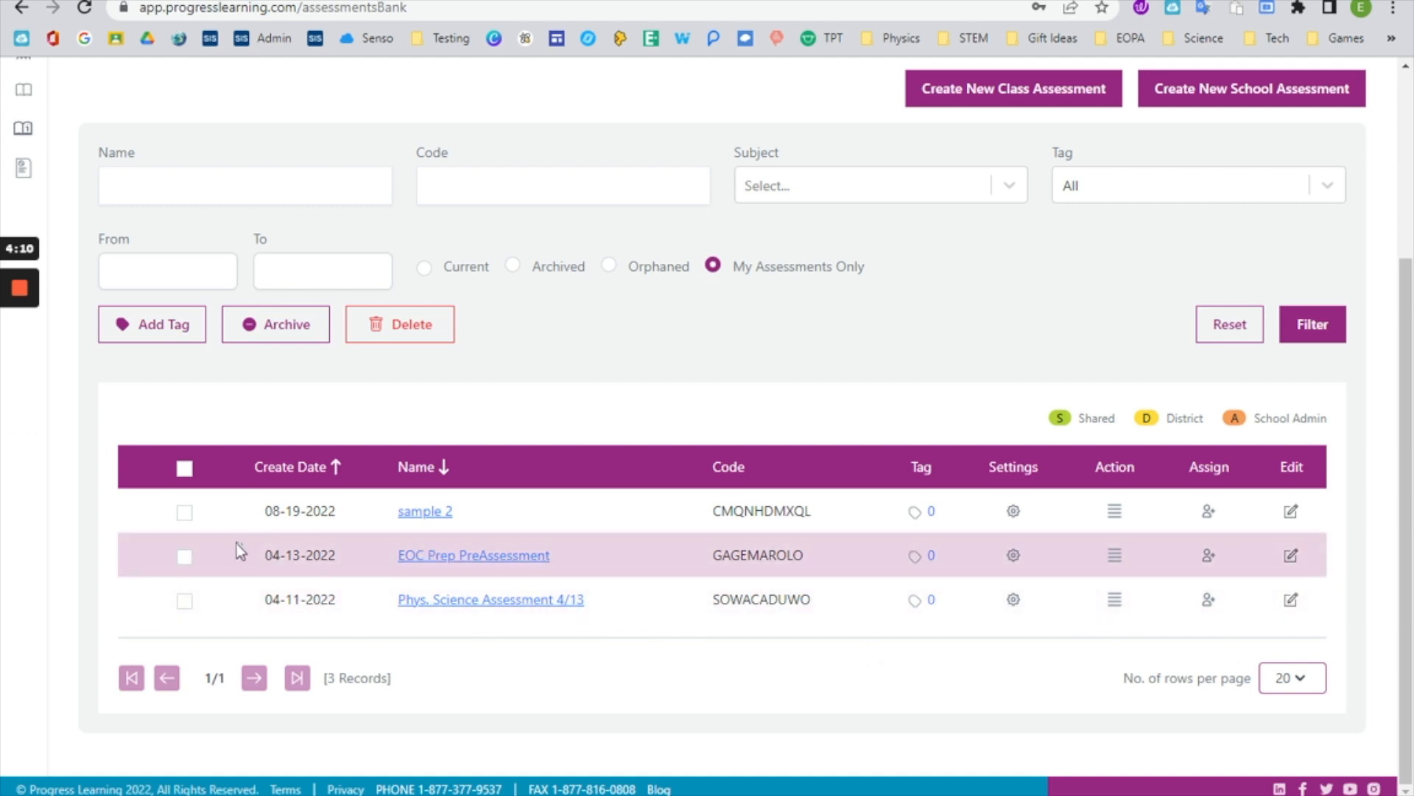
- Start an assignment from the EOC Prep PreAssessment and look over the classes it can be given to
click(1209, 560)
scroll(506, 434, down, 3)
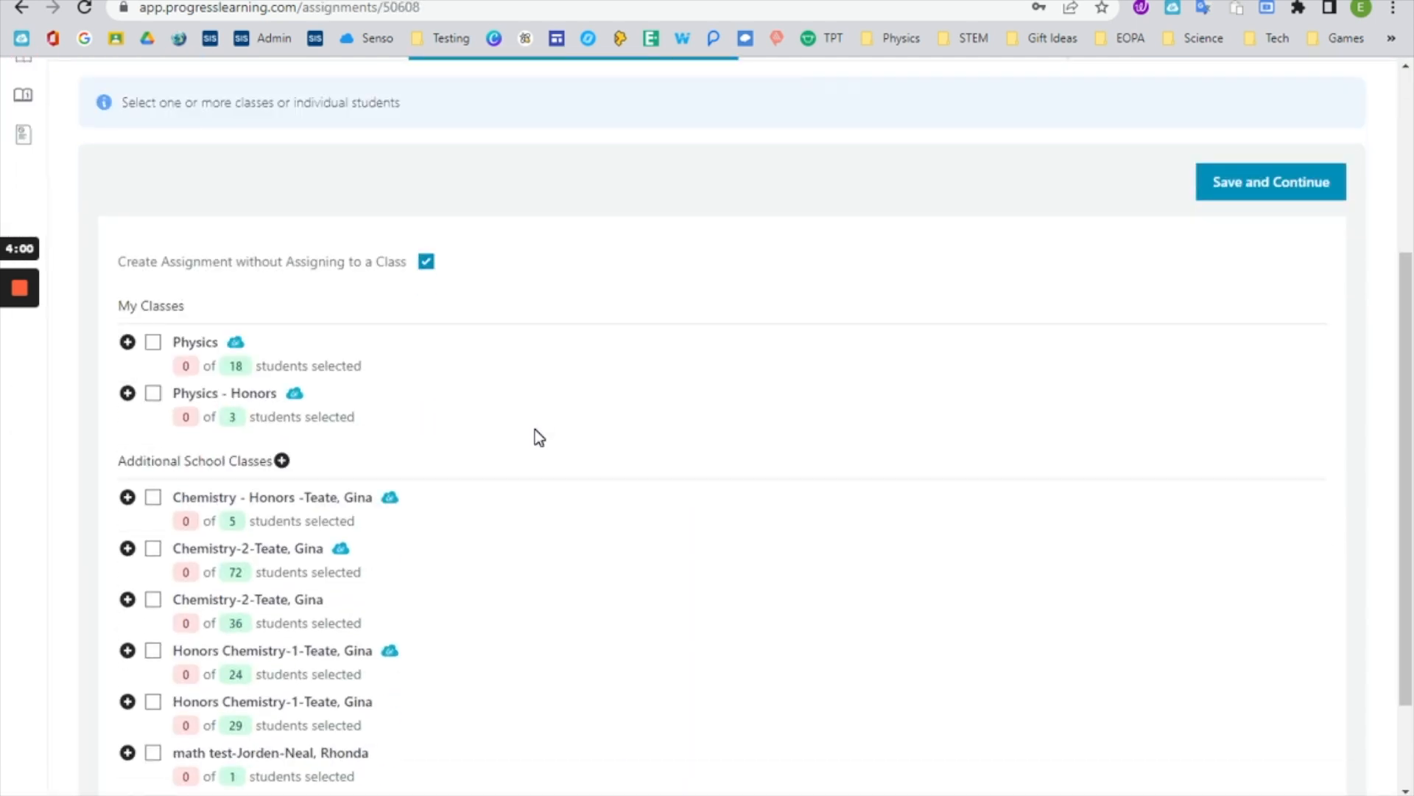
scroll(535, 431, up, 4)
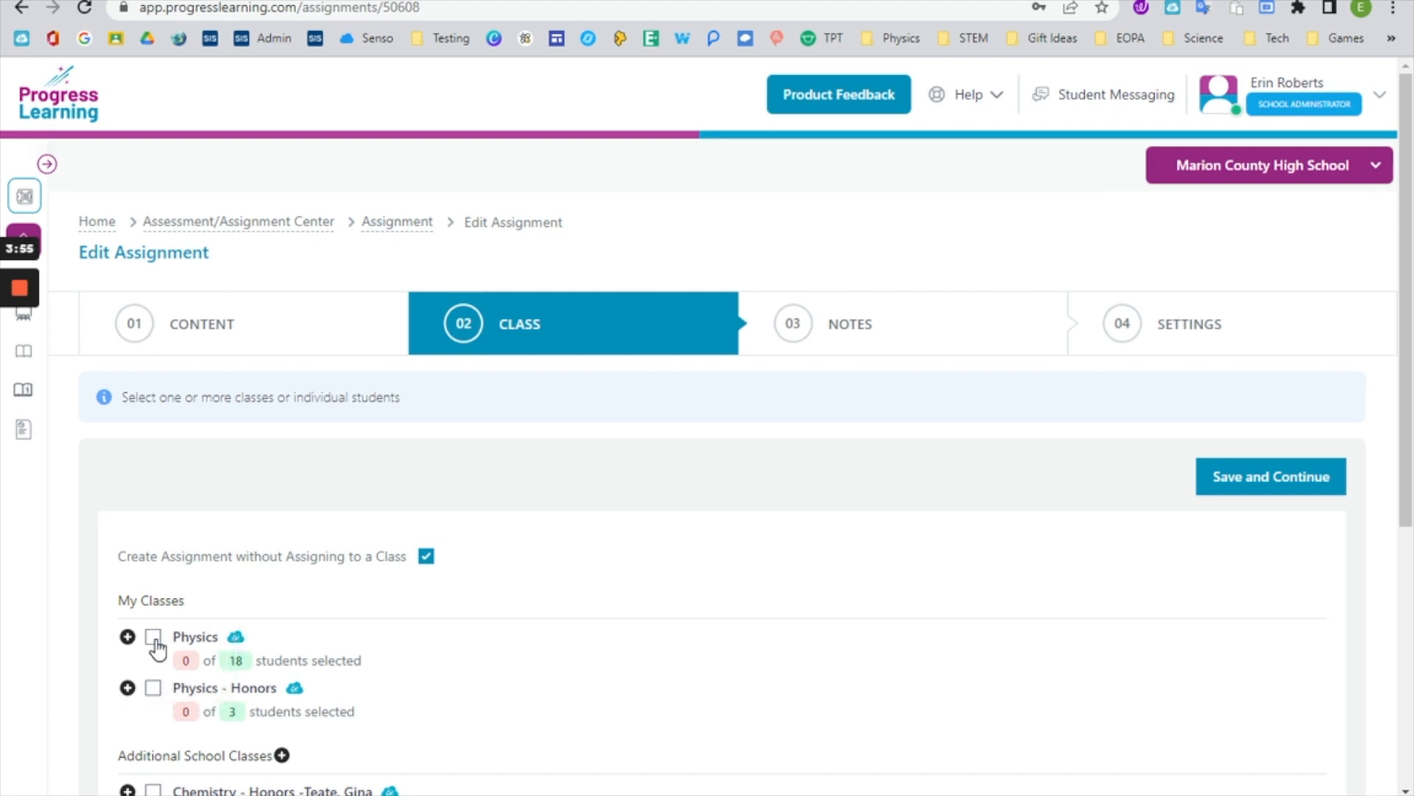
- Review the Physics class's students and assign the assessment to the whole class, continuing without notes
click(127, 638)
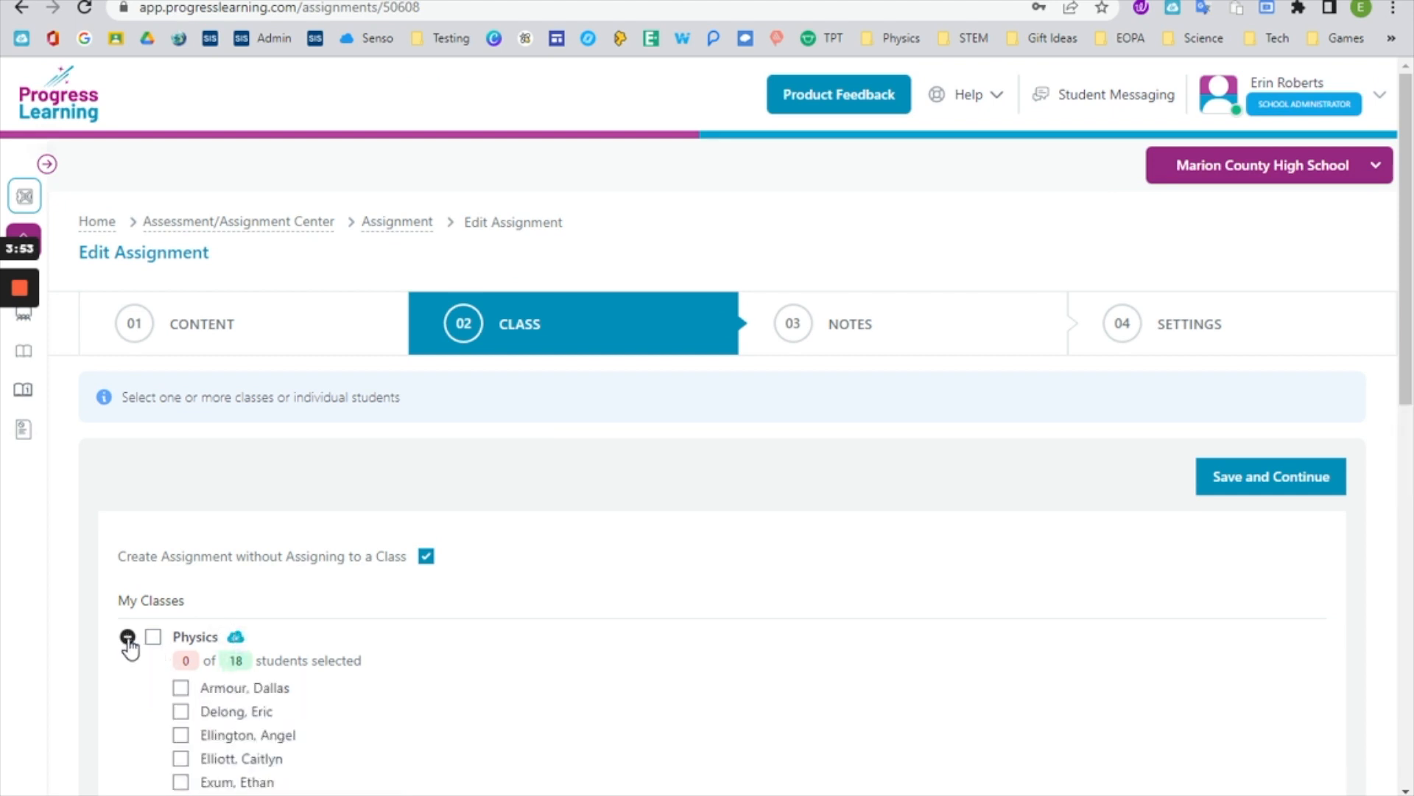
scroll(138, 641, down, 1)
scroll(137, 632, down, 3)
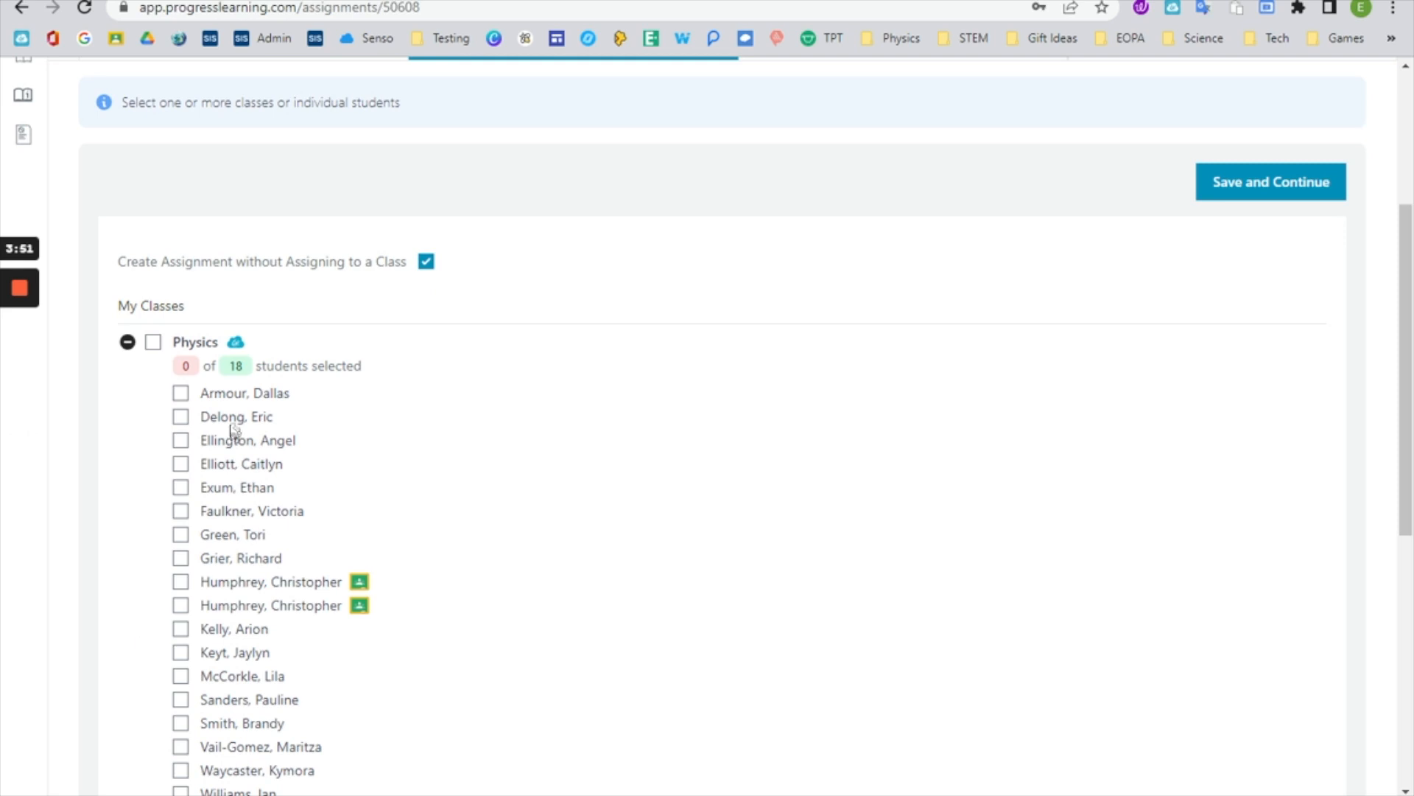
scroll(243, 604, down, 1)
scroll(252, 602, down, 1)
scroll(252, 603, up, 3)
scroll(252, 603, down, 2)
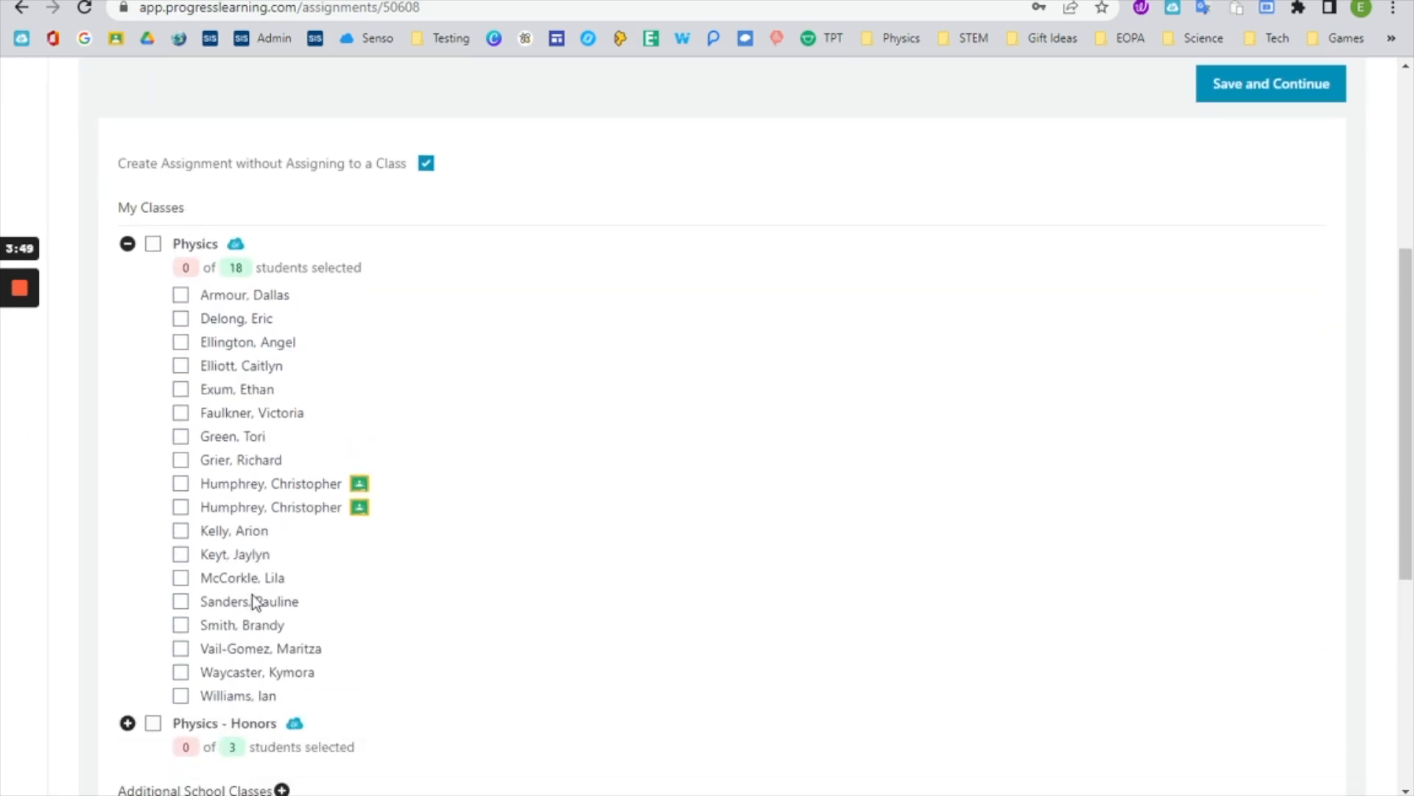
click(154, 245)
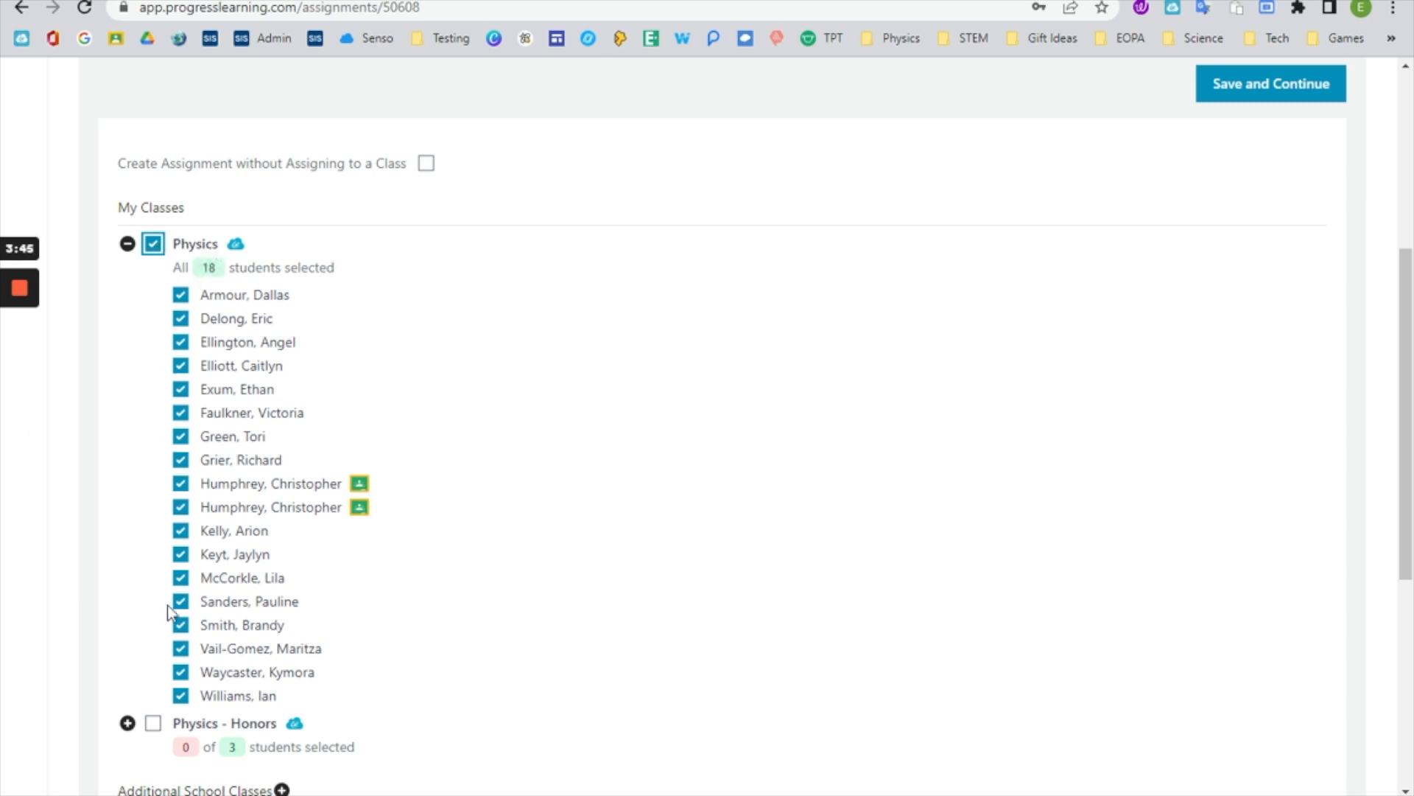
scroll(169, 604, up, 4)
scroll(824, 576, up, 1)
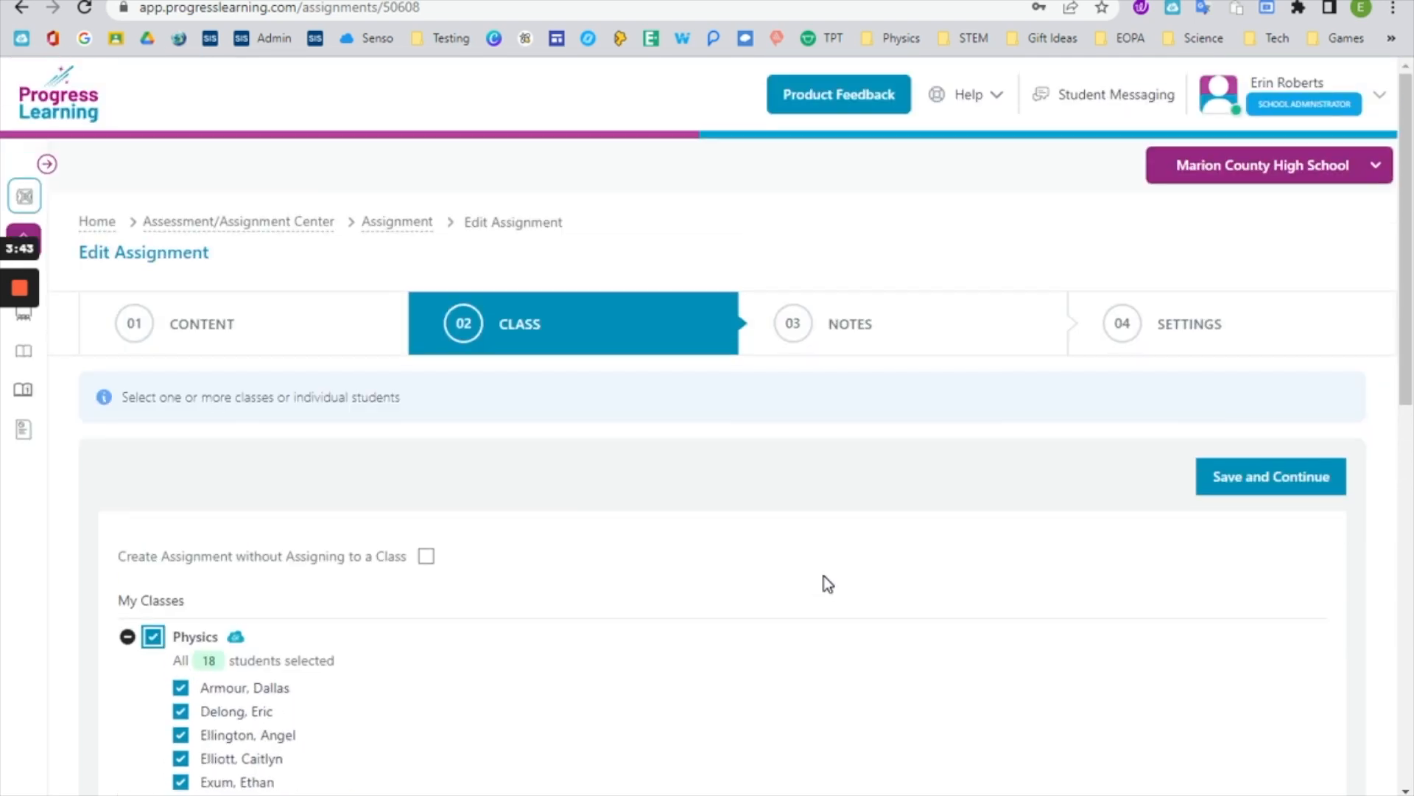
click(1301, 480)
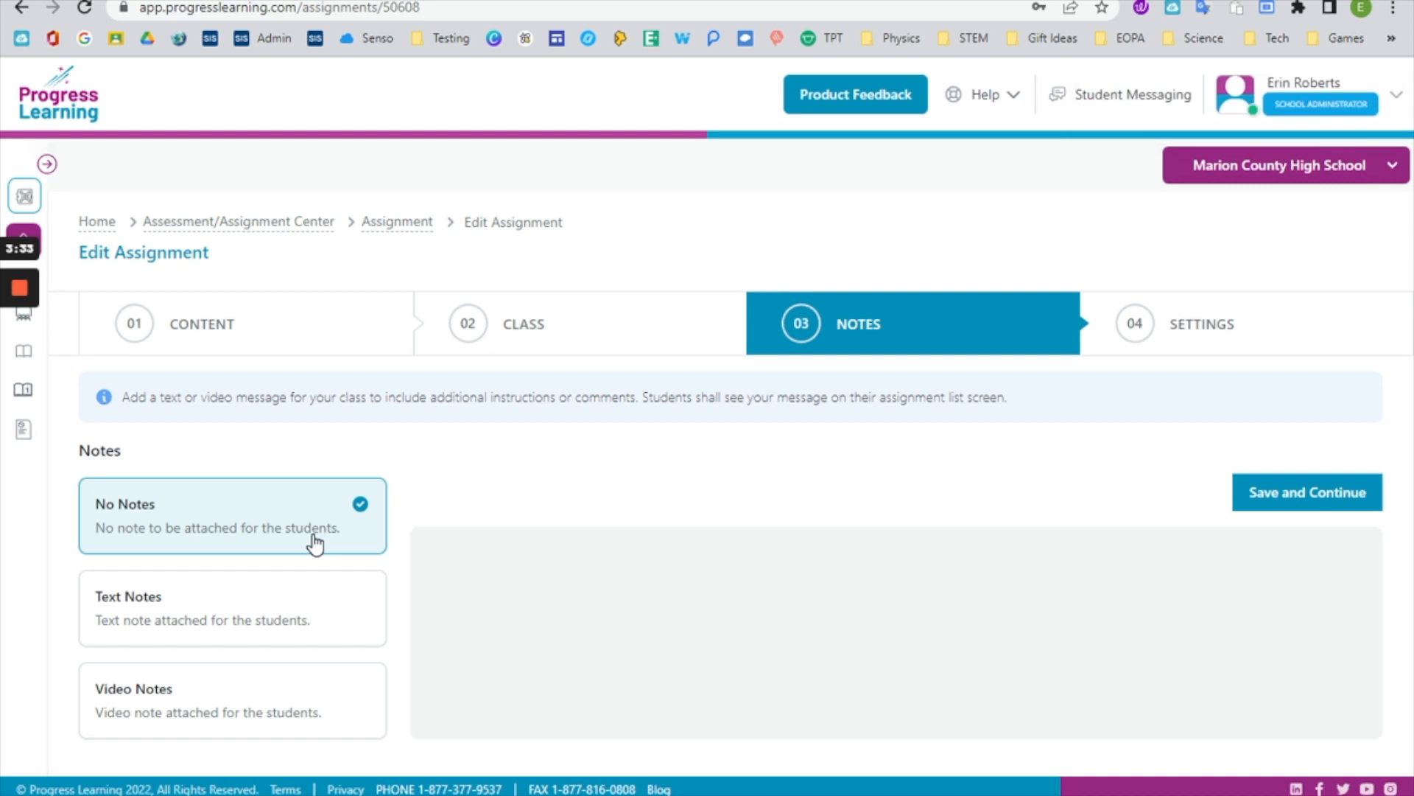
click(1285, 489)
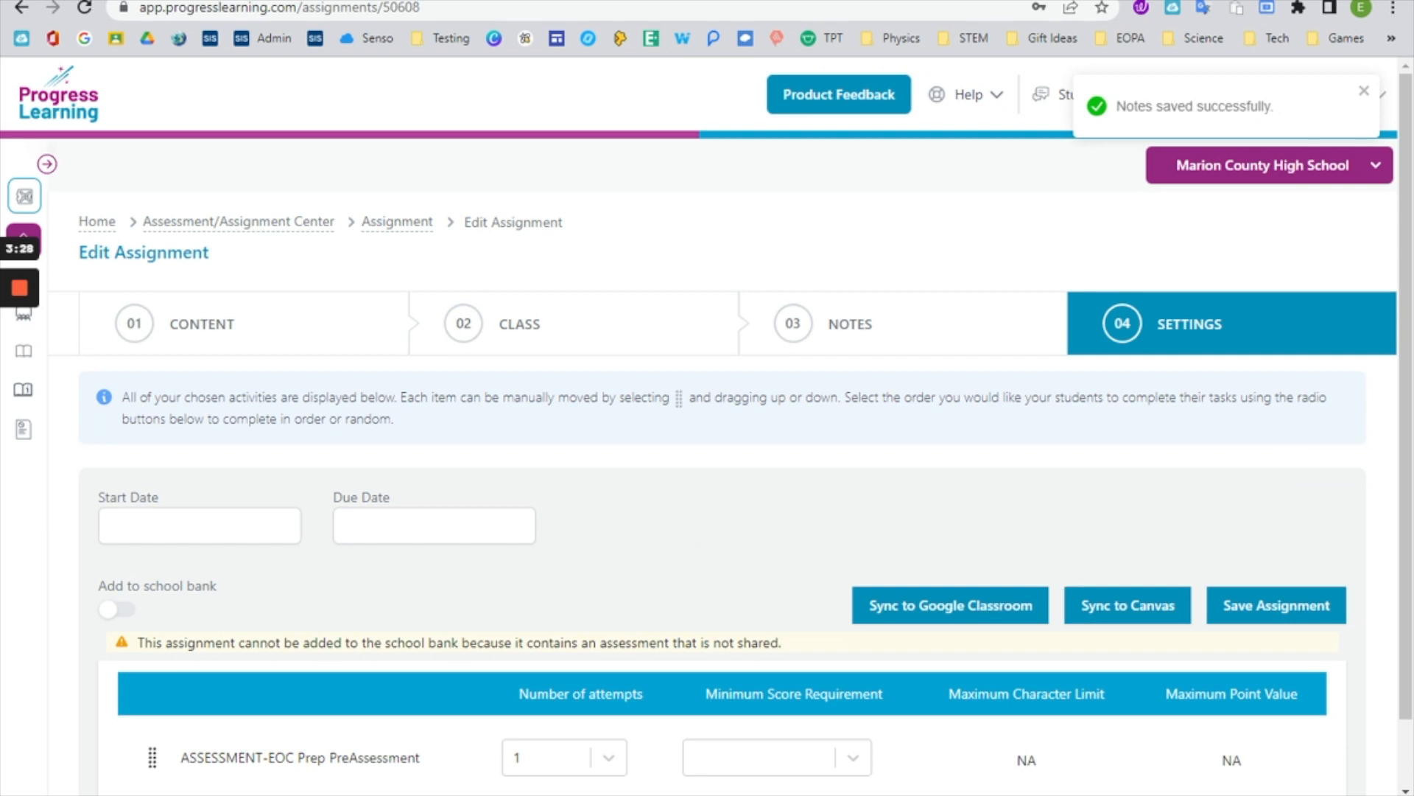
- Set the assignment's start date to 09/01/2022 and its due date to 09/03/2022
click(200, 526)
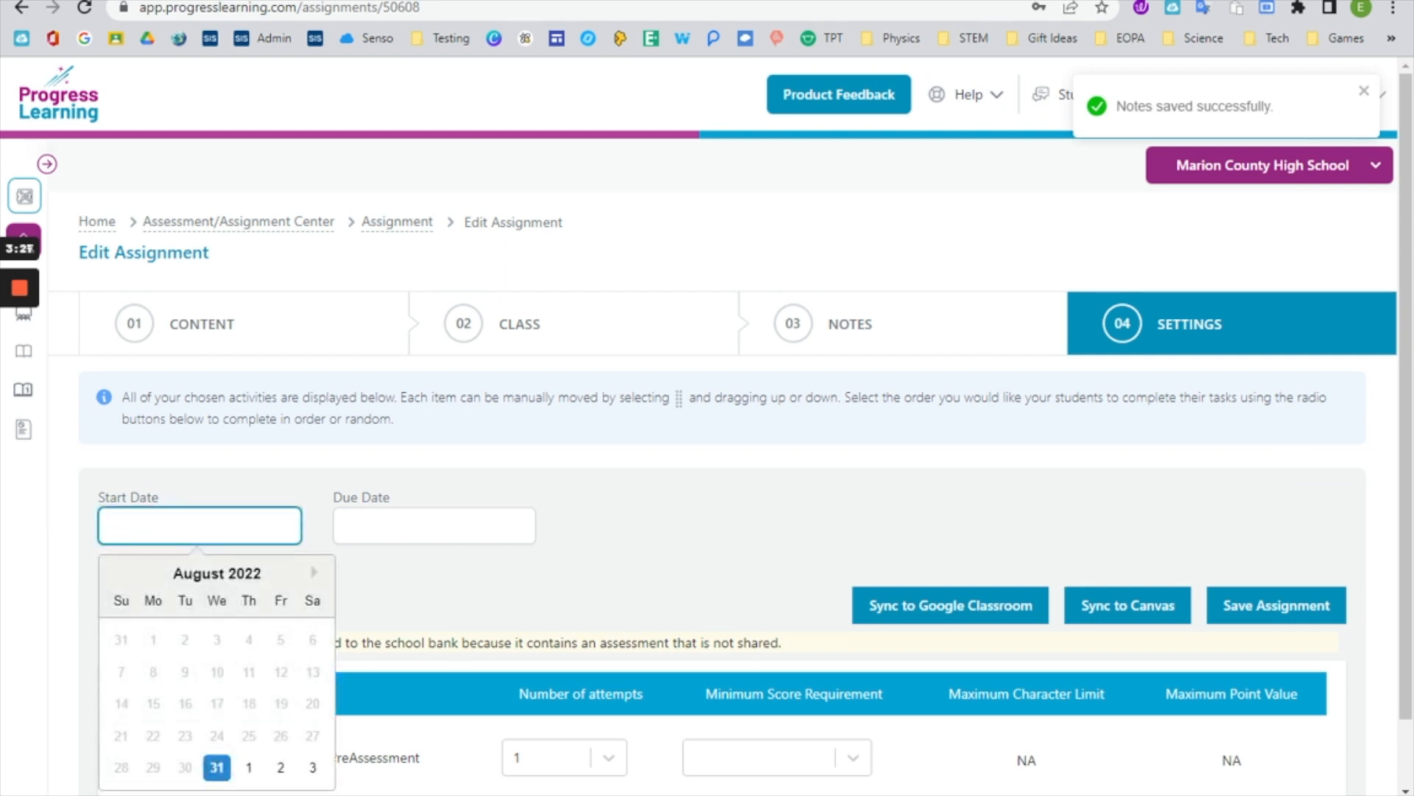
scroll(294, 622, down, 1)
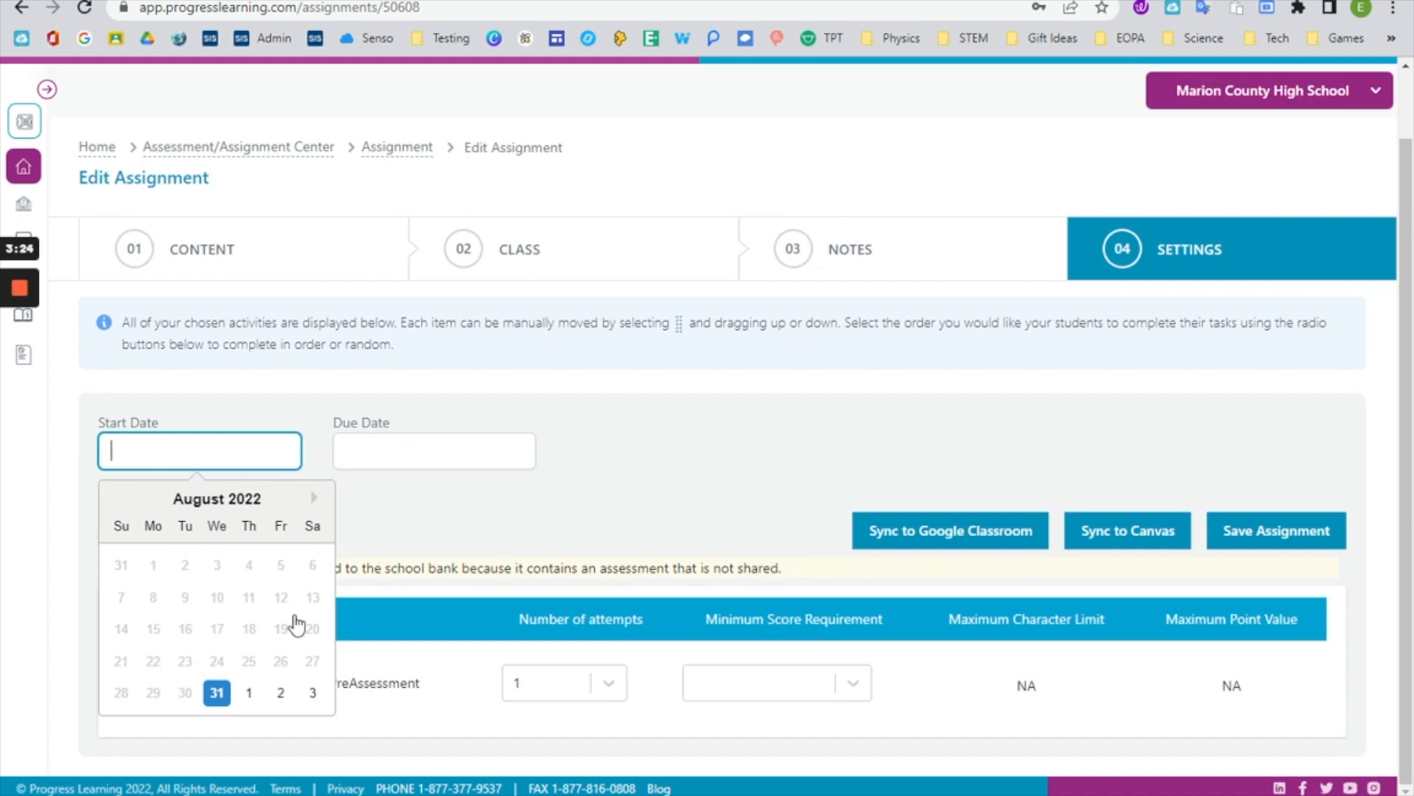
click(250, 693)
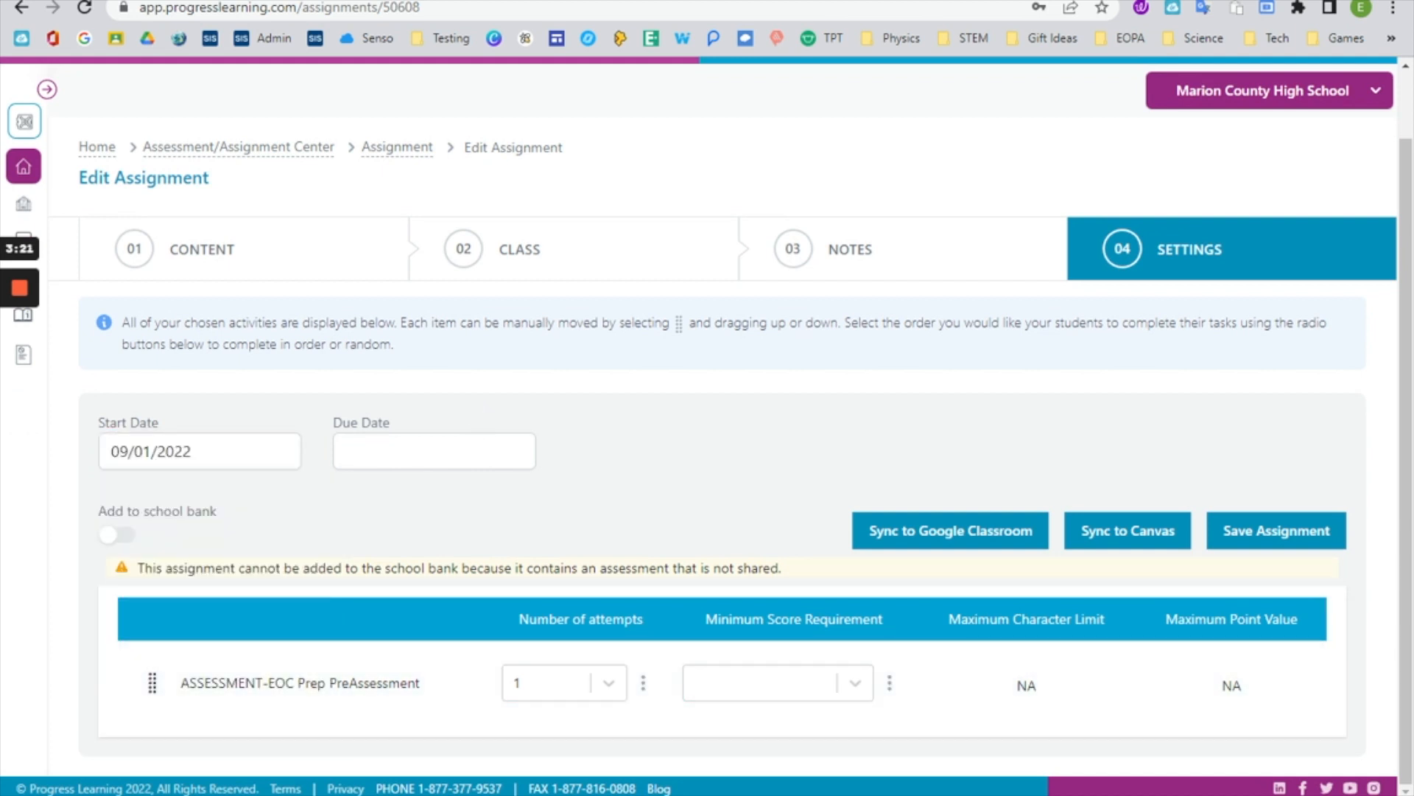
click(434, 451)
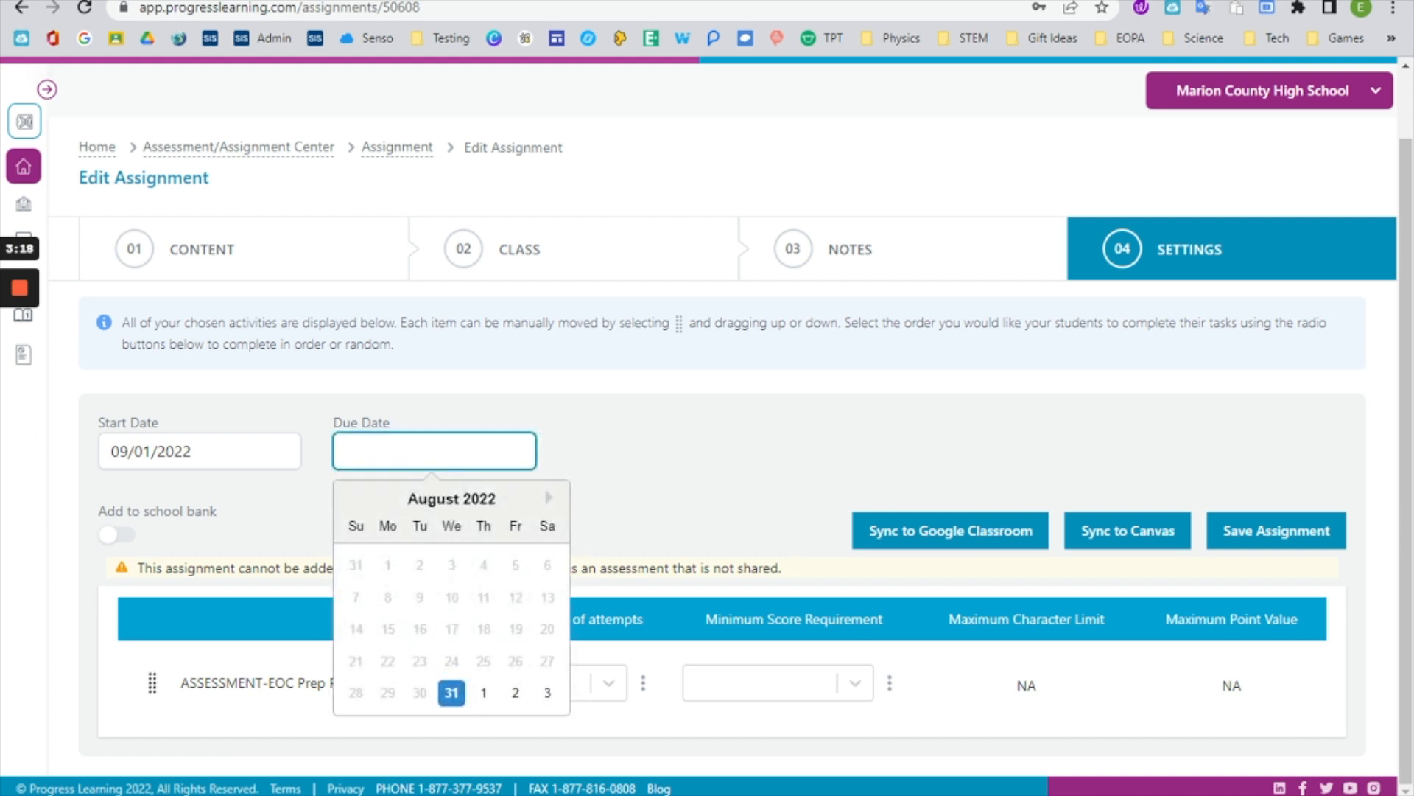
click(555, 698)
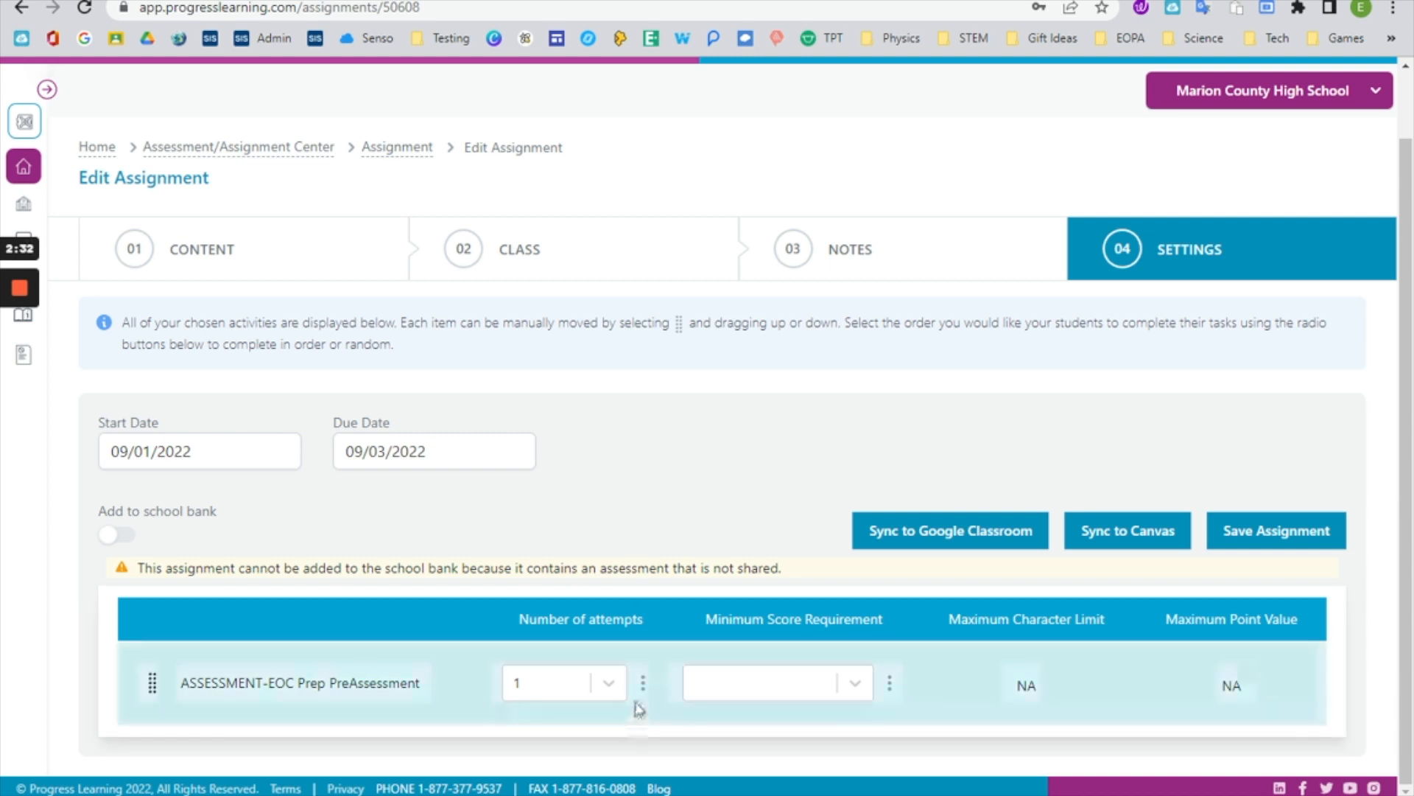
- Set the minimum score requirement for the EOC Prep PreAssessment to 90%
click(853, 684)
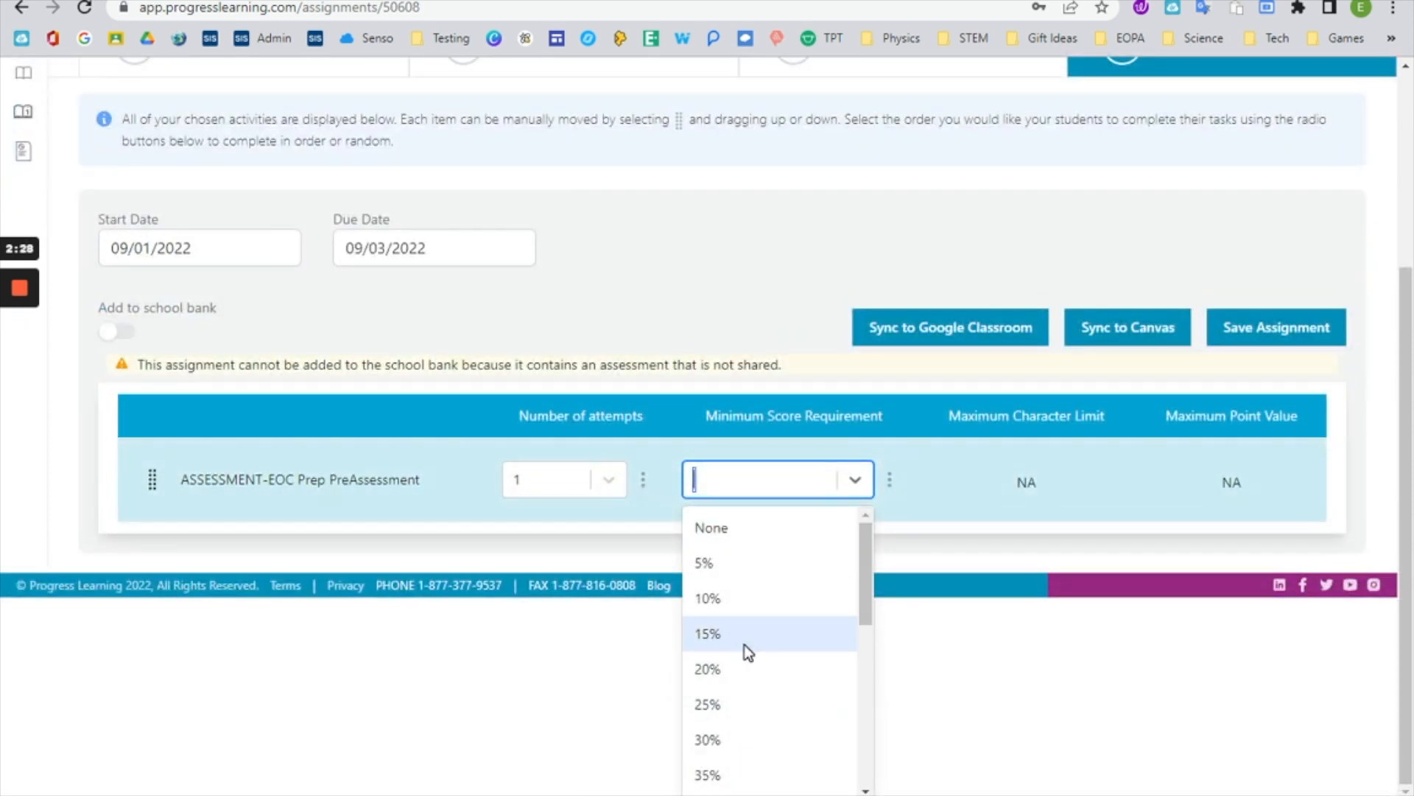
scroll(744, 645, down, 3)
scroll(748, 658, down, 3)
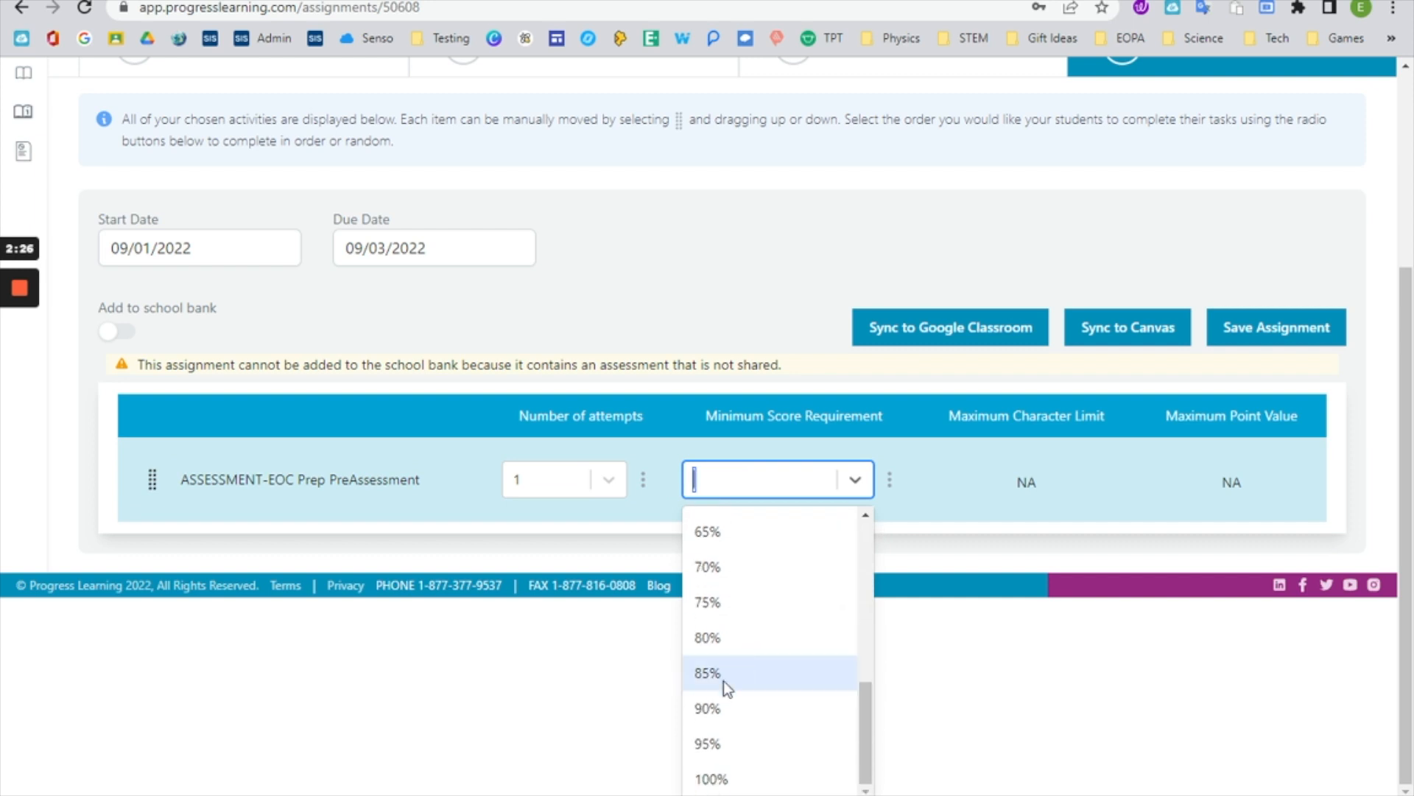
click(733, 710)
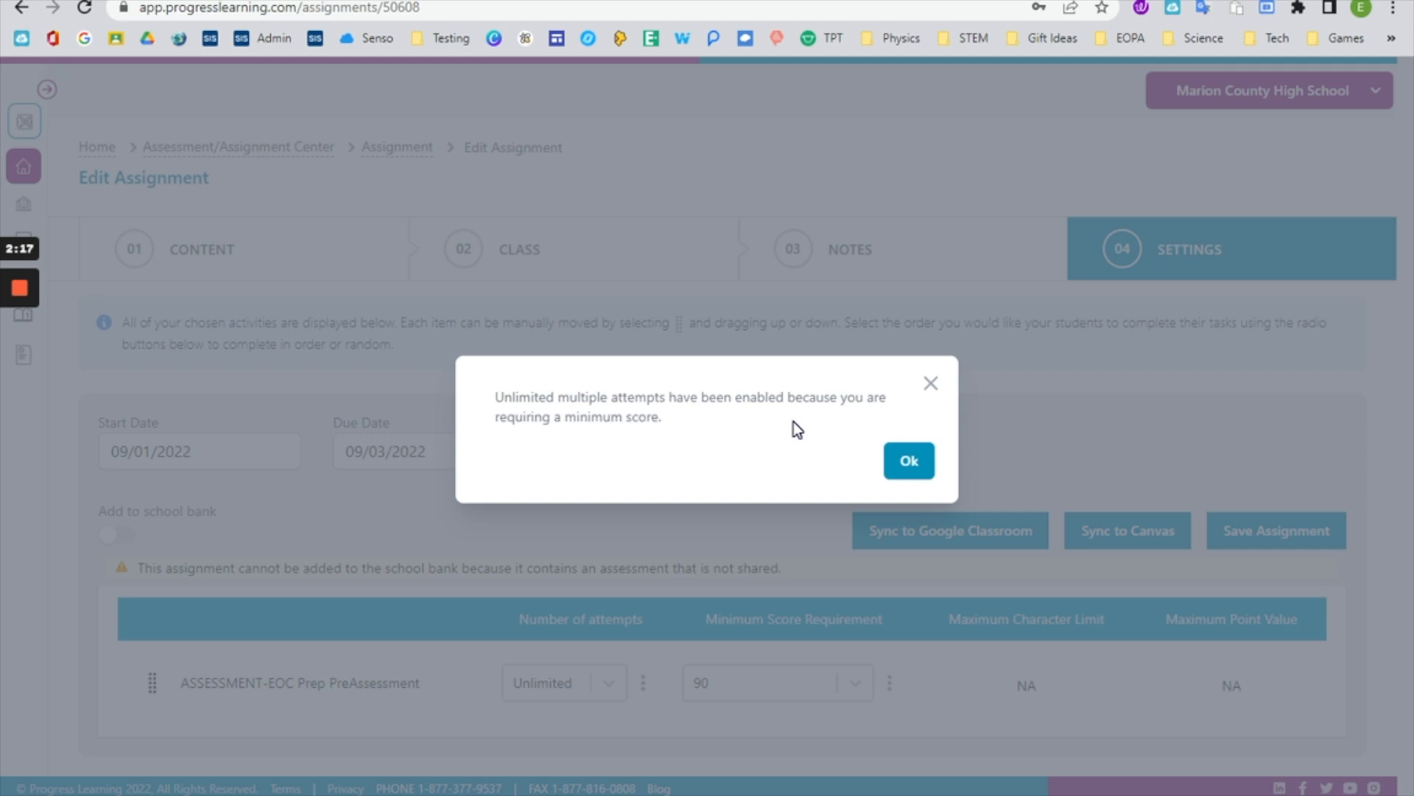
click(914, 460)
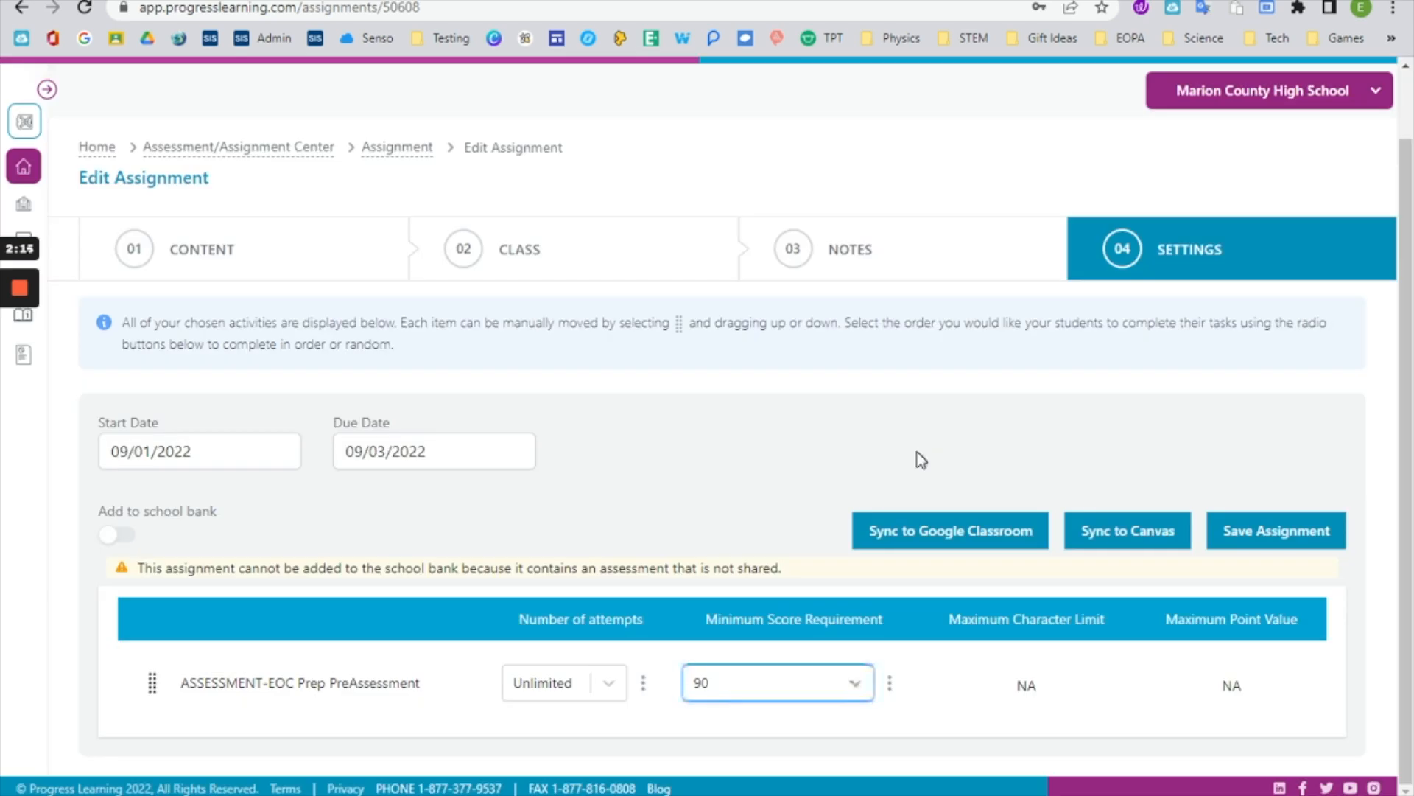